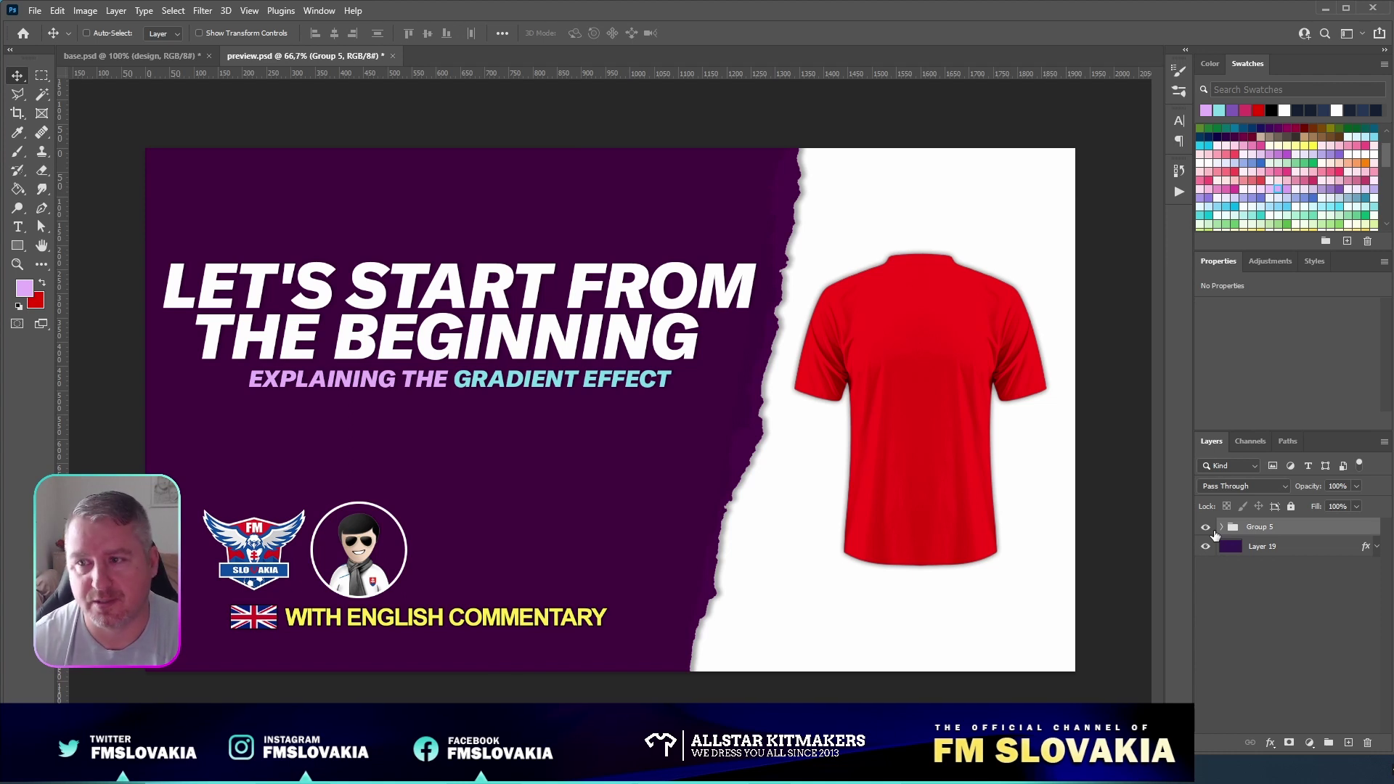
Step: Save the preview.psd thumbnail document
key("ctrl+s")
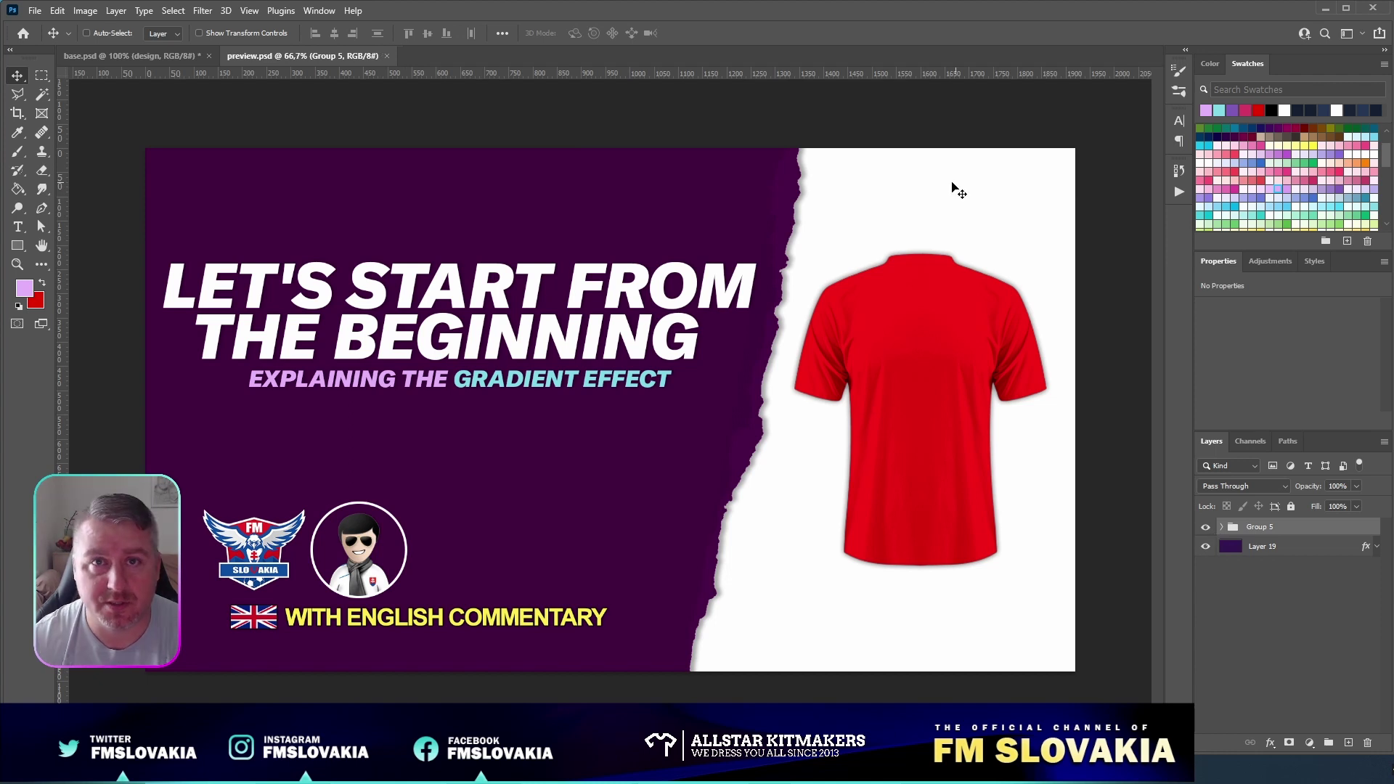
Step: Close preview.psd and select Layer 106, the 20%-opacity chevron pattern layer in the design group
left_click(387, 56)
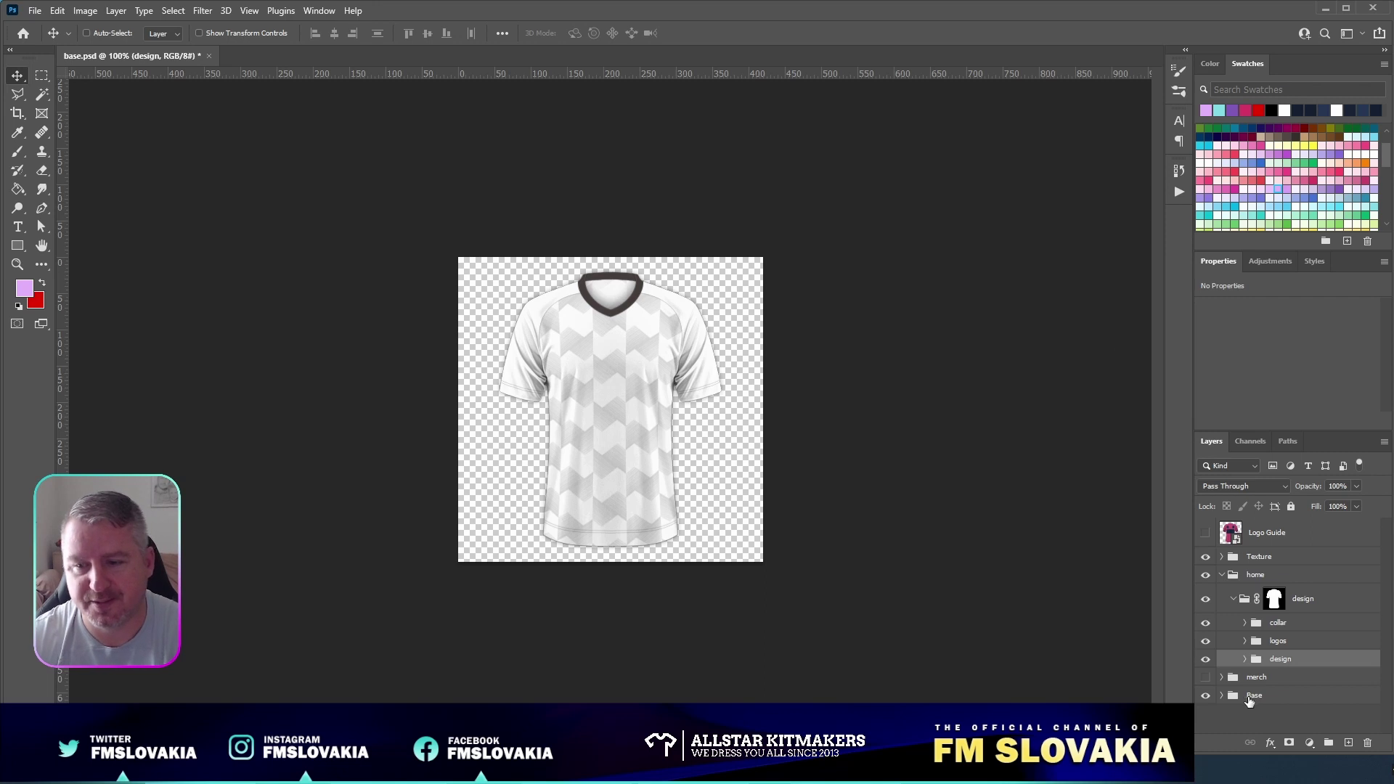
left_click(1245, 623)
scroll(1367, 625, "down", 3)
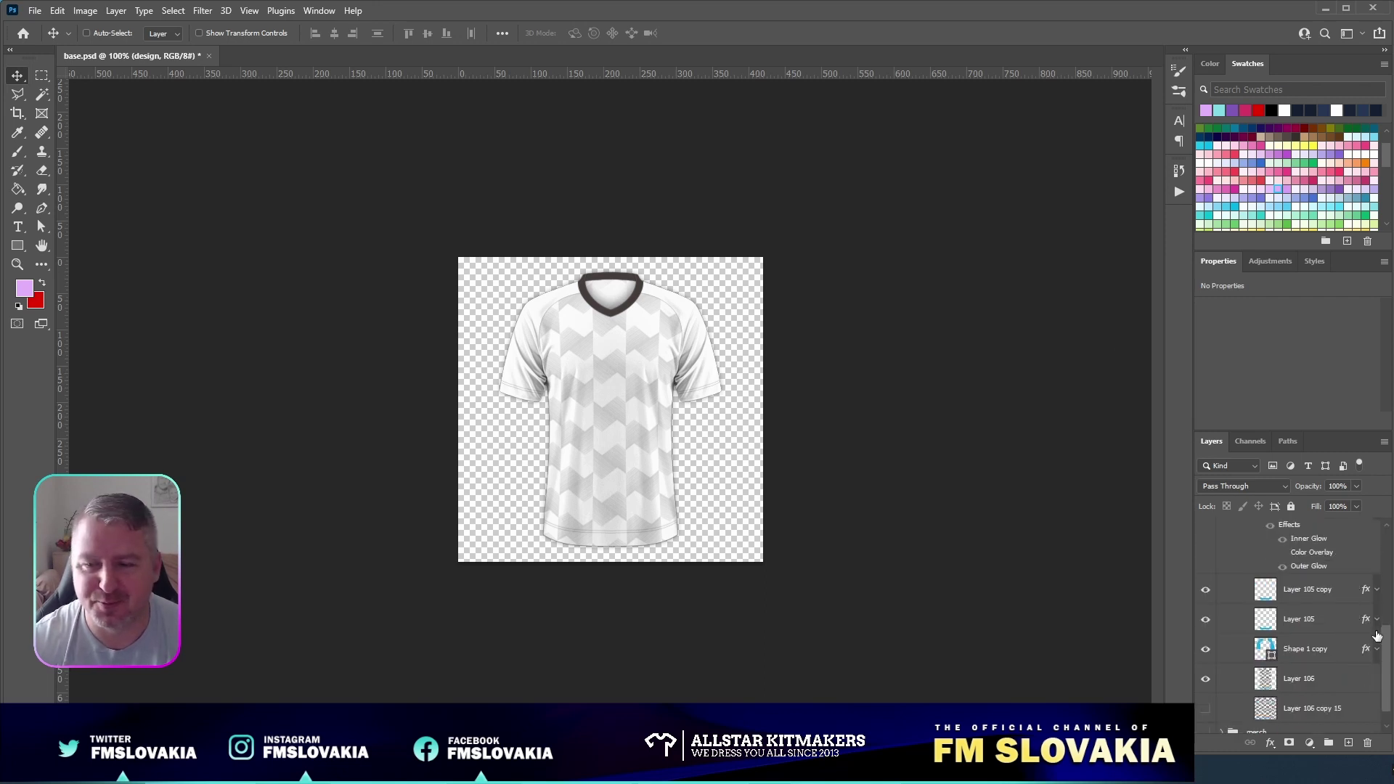
left_click(1326, 683)
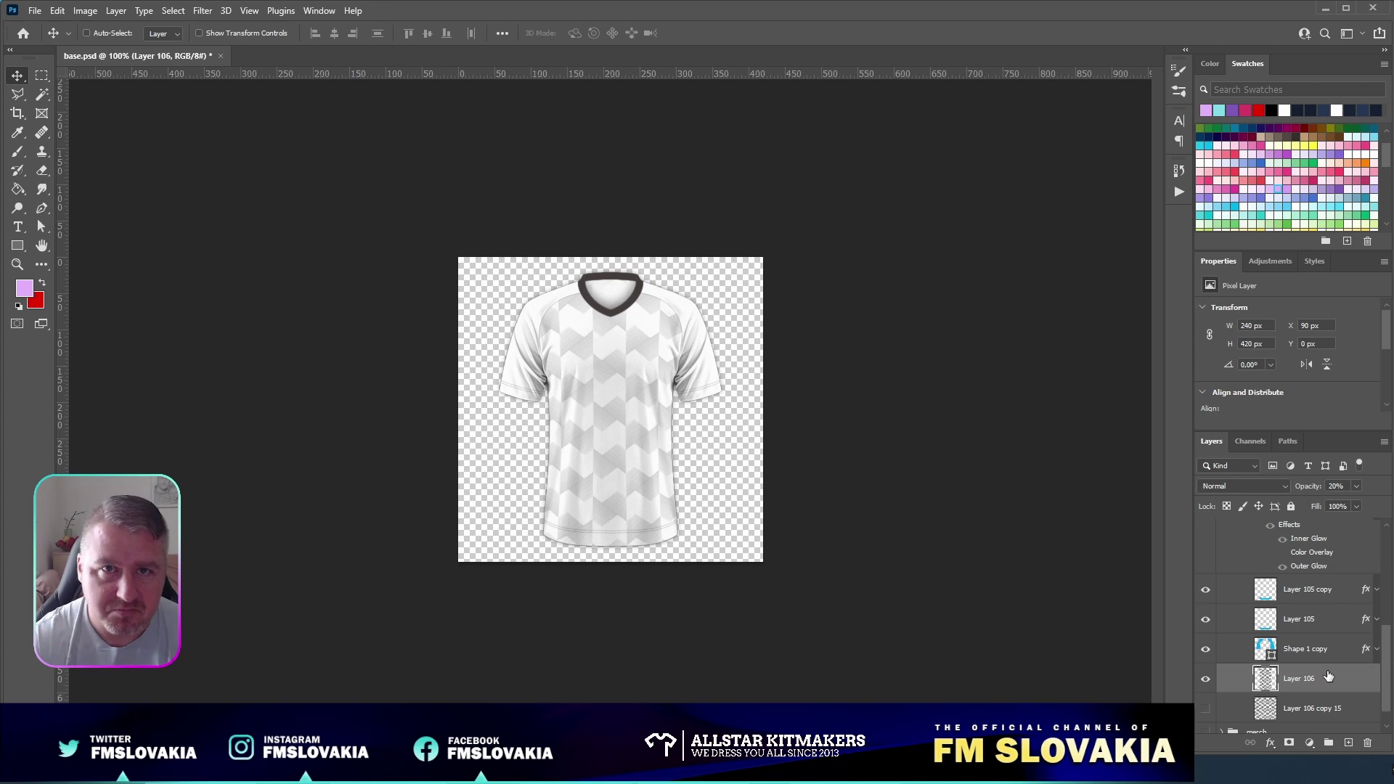
Step: Add a blank white layer mask to Layer 106
left_click(1290, 743)
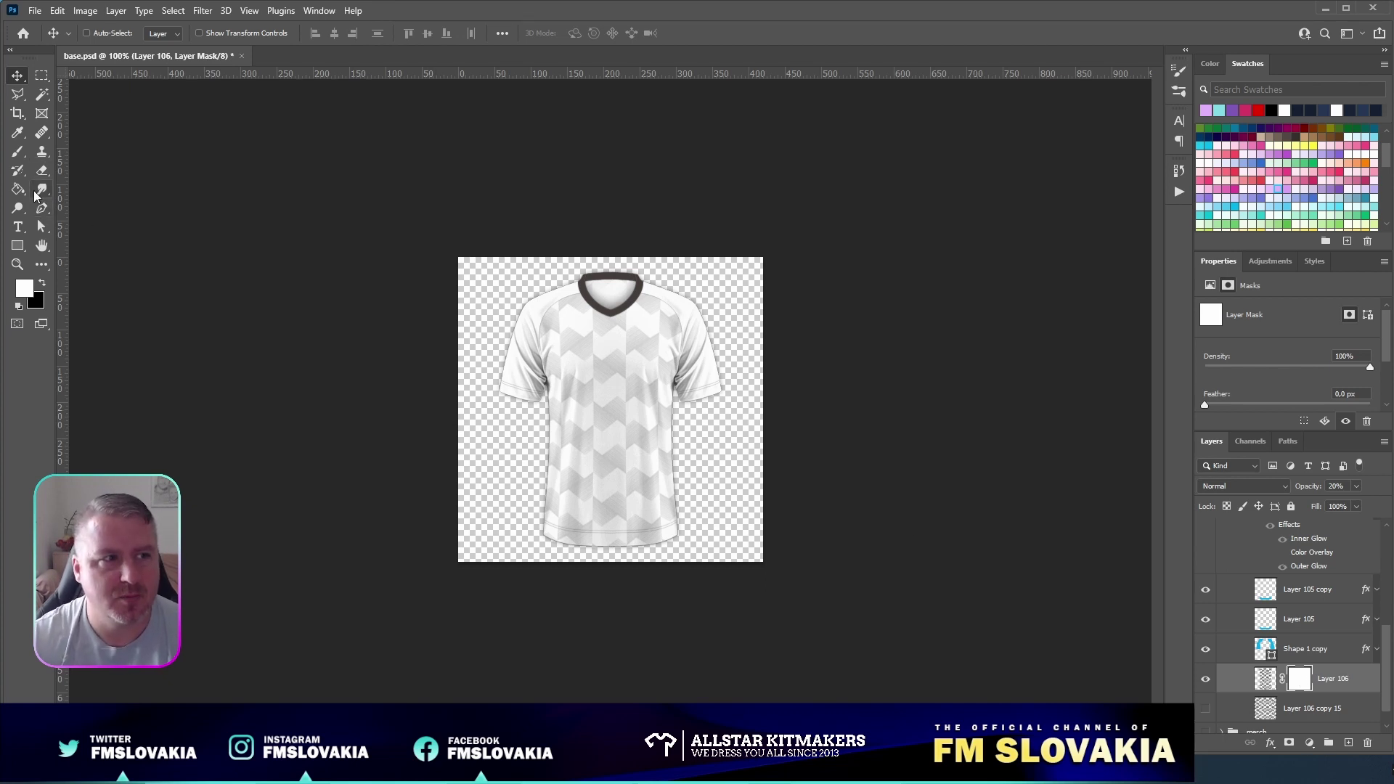
Step: Choose the Gradient Tool and confirm the white-to-black Foreground to Background gradient preset
left_click_drag(13, 196, 102, 192)
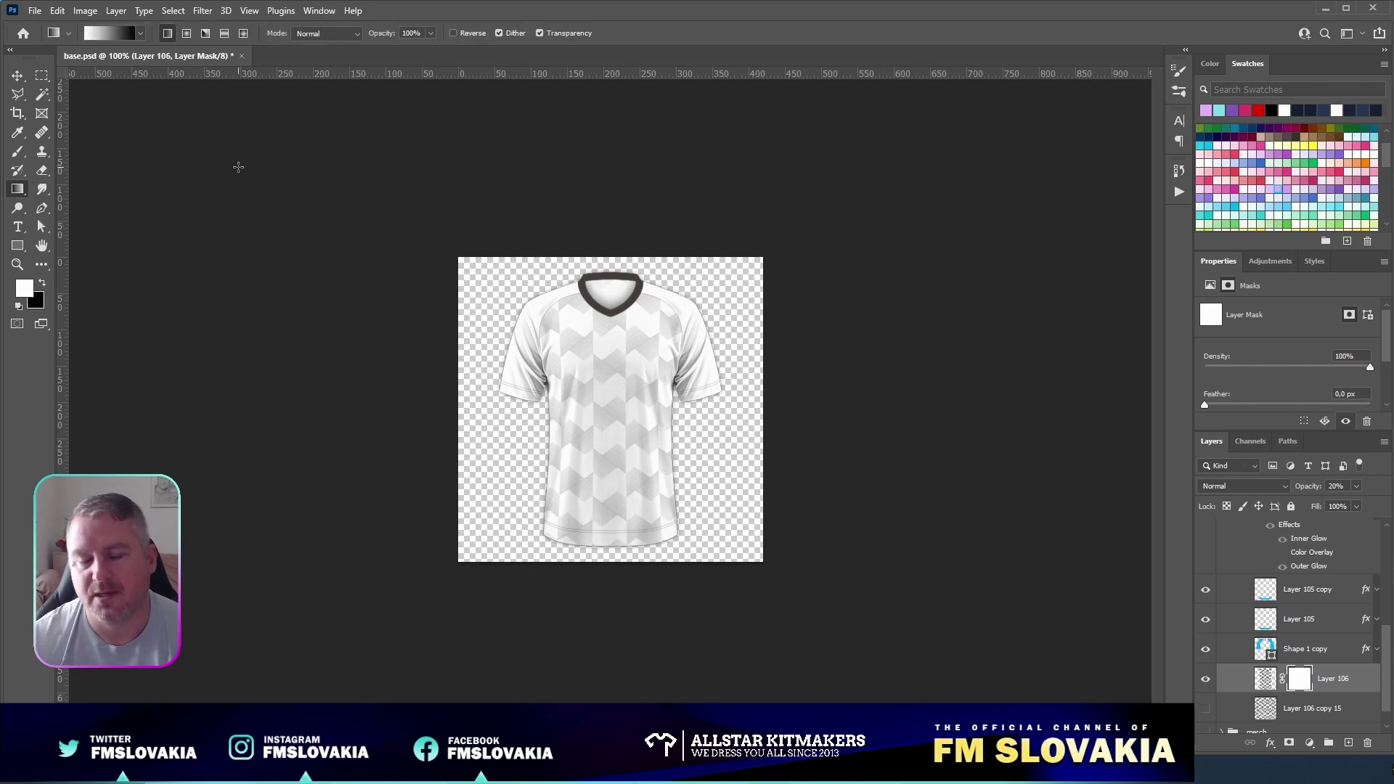
left_click(97, 34)
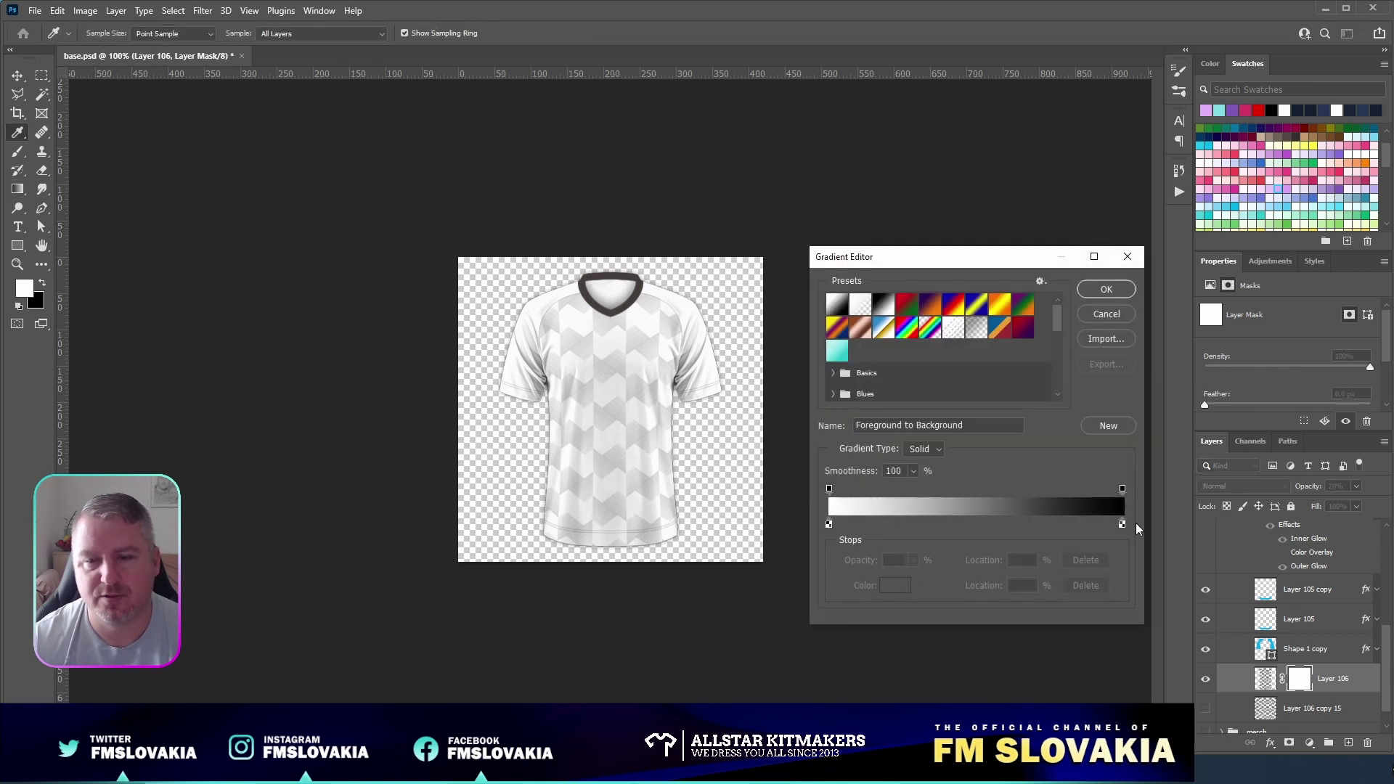
left_click(1107, 289)
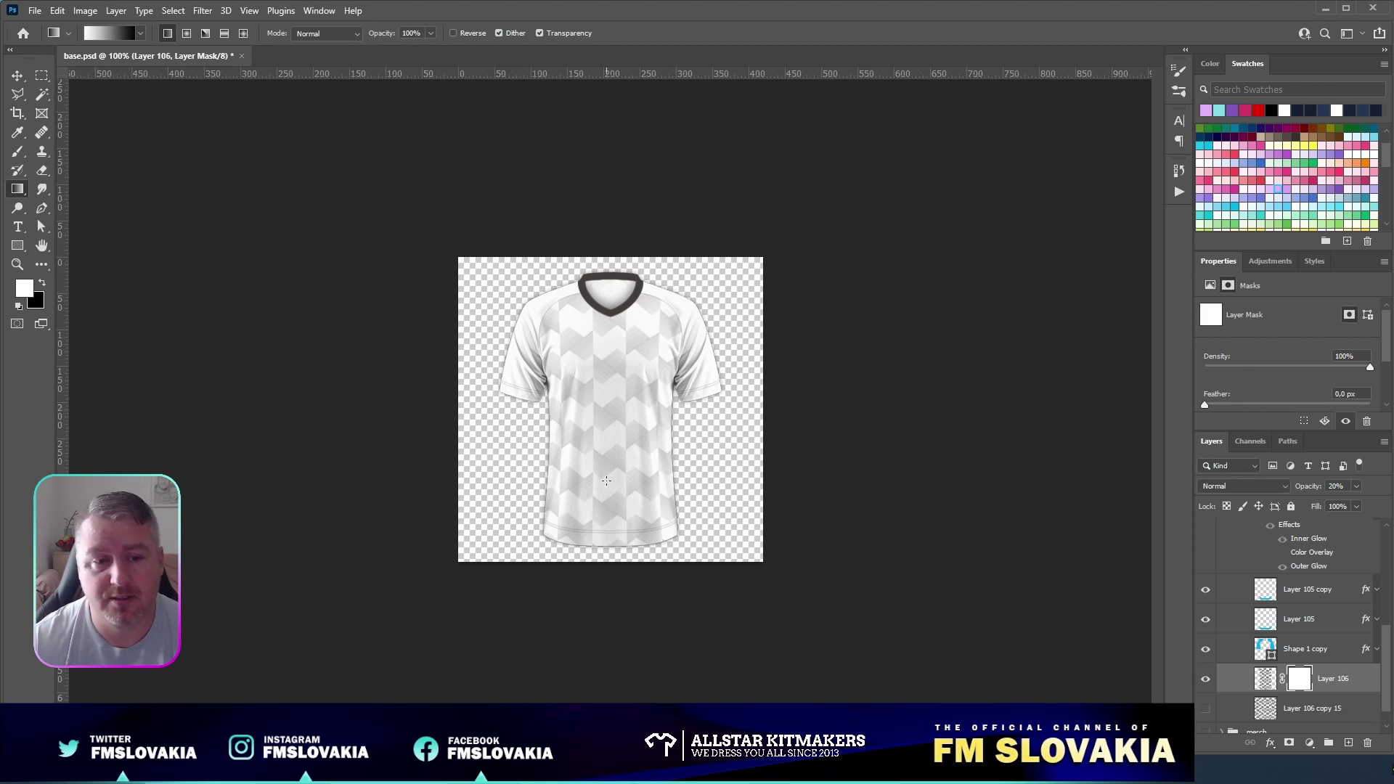
Step: Drag a vertical gradient on Layer 106's mask from the lower shirt up to the chest
left_click(606, 479)
left_click_drag(607, 455, 607, 368)
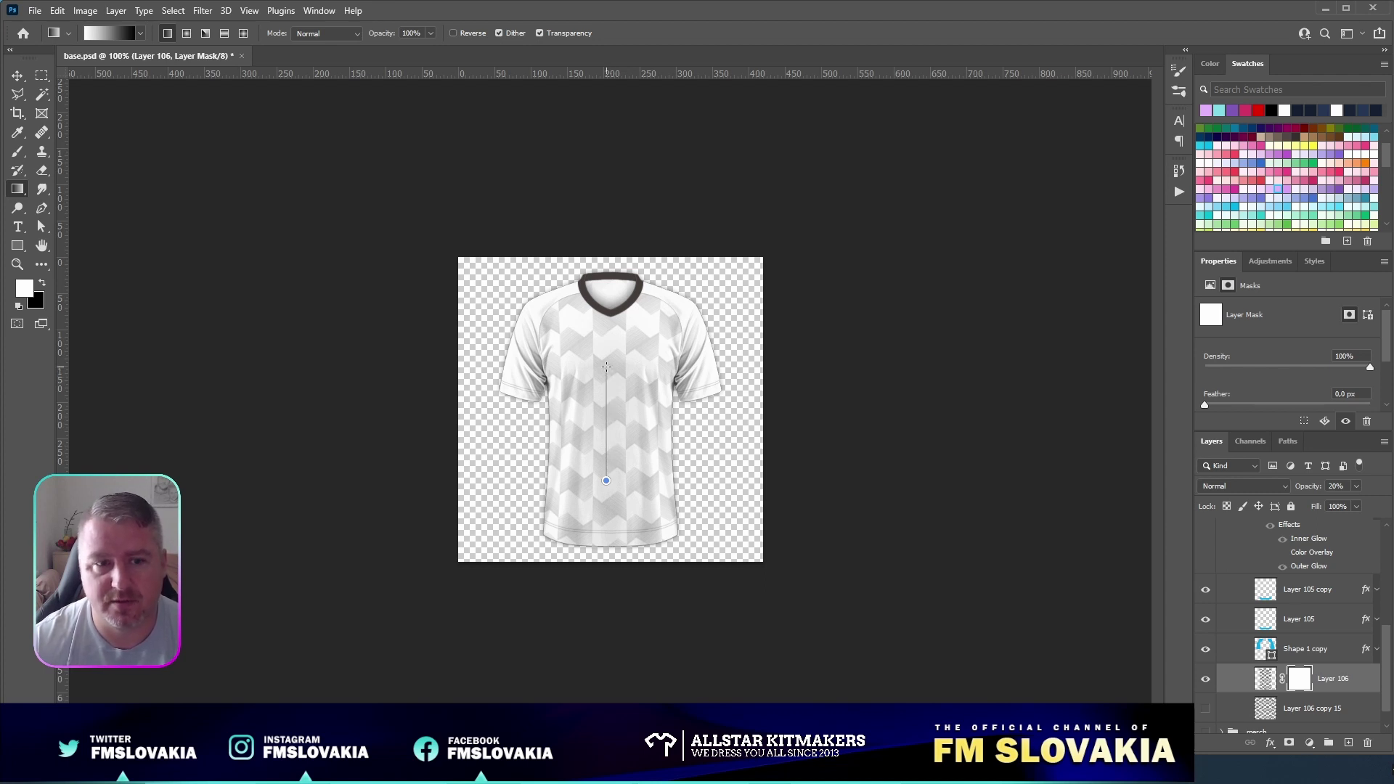
mouse_move(606, 366)
left_mouse_down()
mouse_move(665, 422)
mouse_move(694, 396)
mouse_move(605, 371)
mouse_move(515, 392)
mouse_move(616, 369)
left_mouse_up()
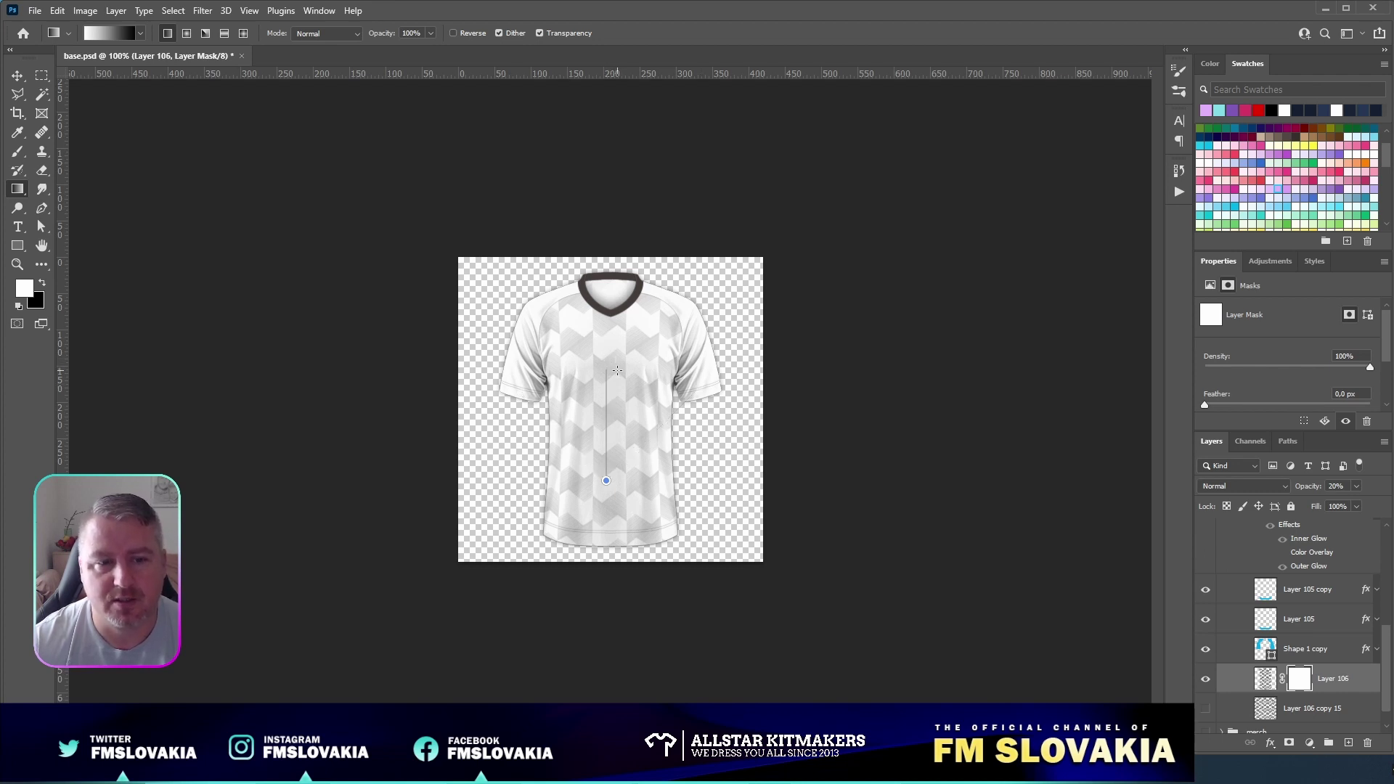
left_click_drag(618, 371, 676, 340)
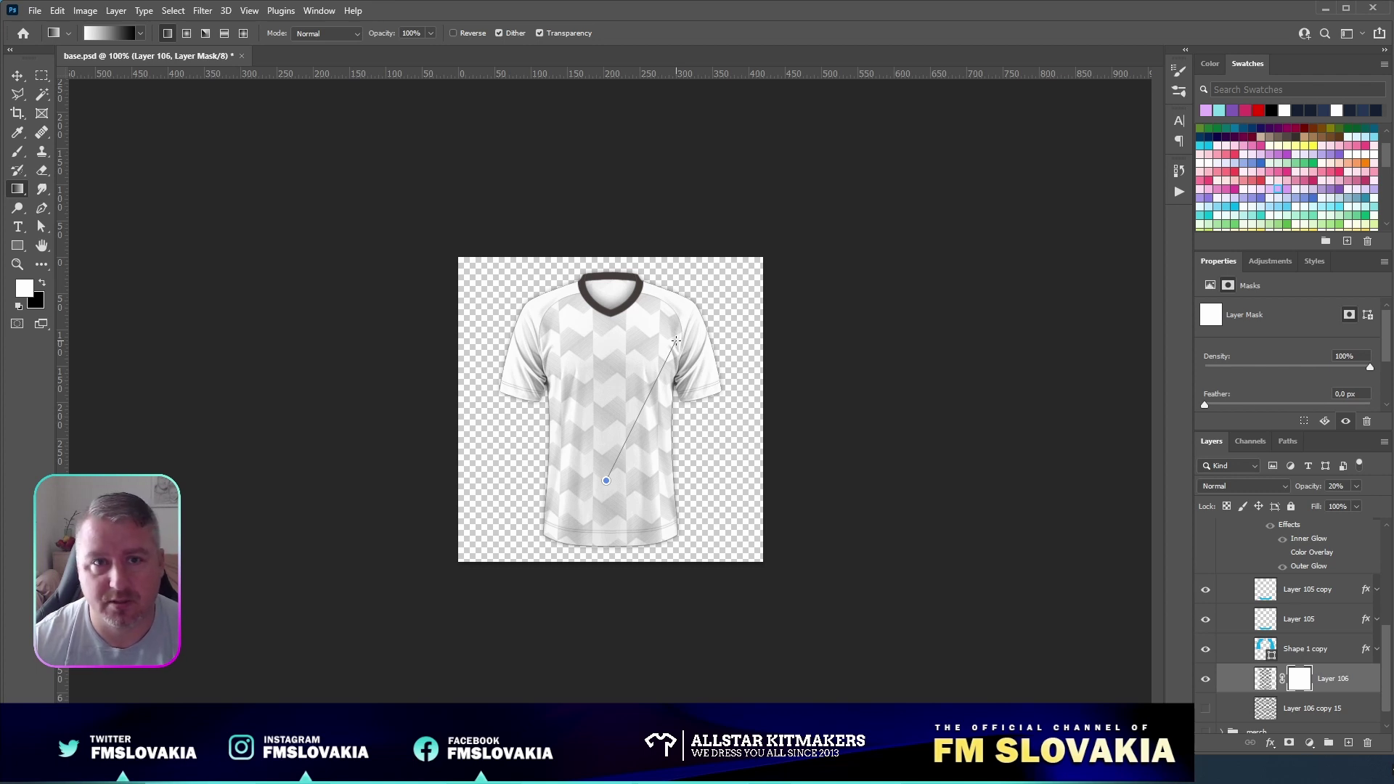
left_click_drag(676, 341, 610, 370)
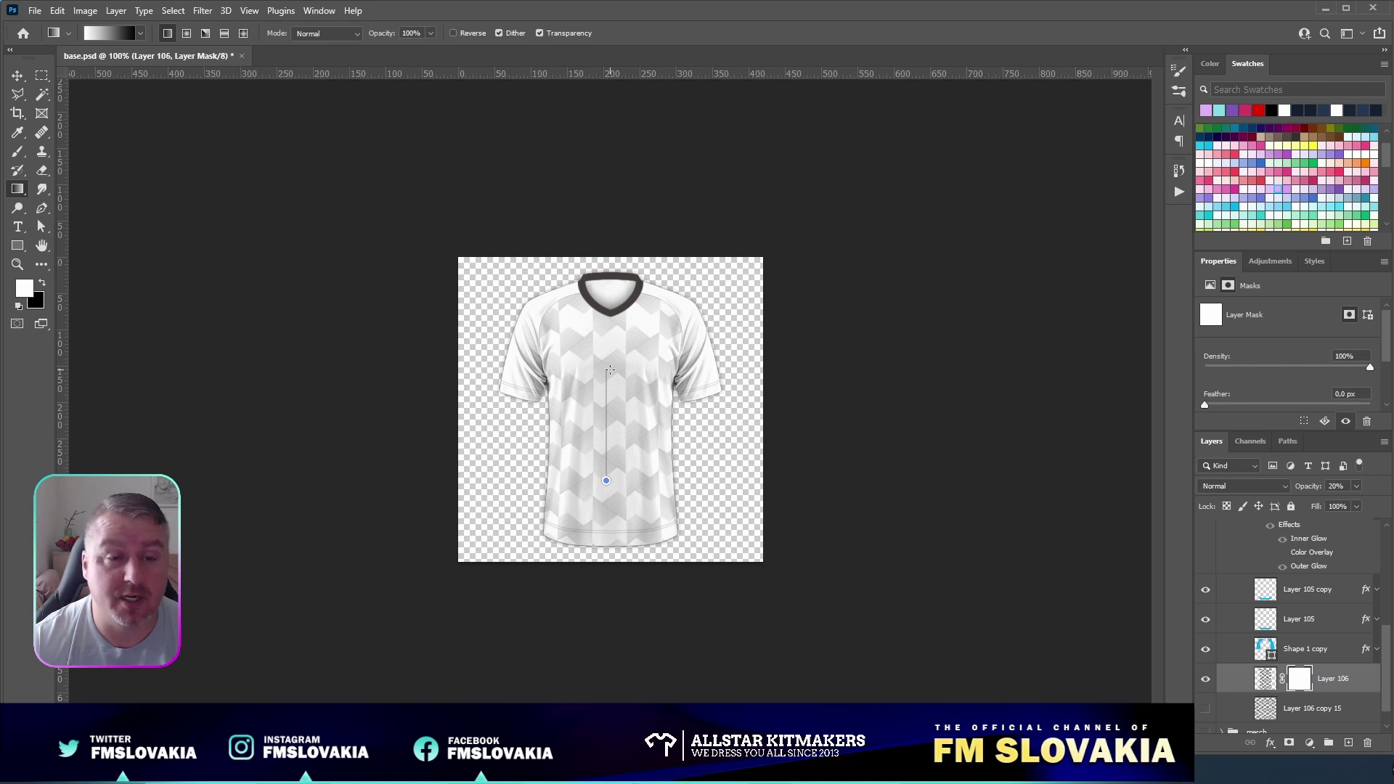
left_click_drag(610, 370, 611, 365)
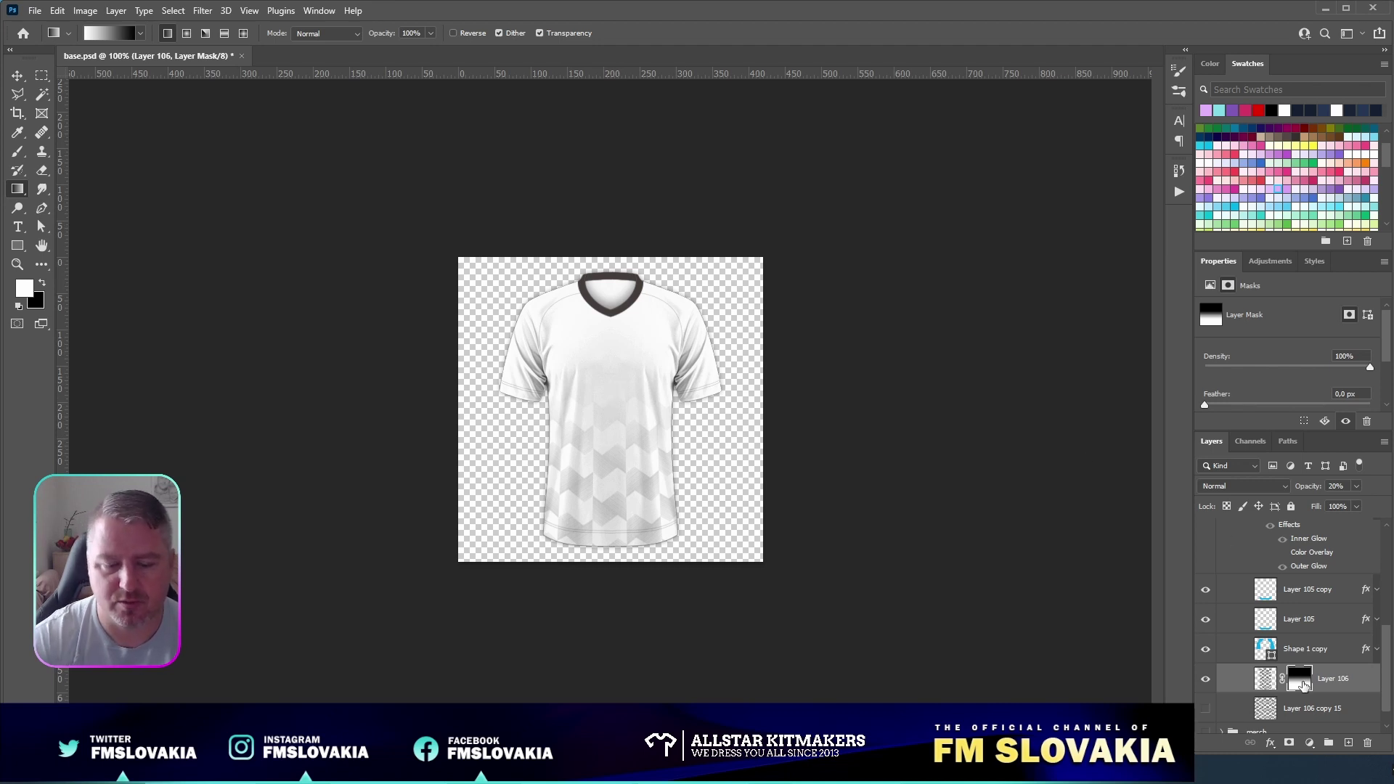
key("alt+BackSpace")
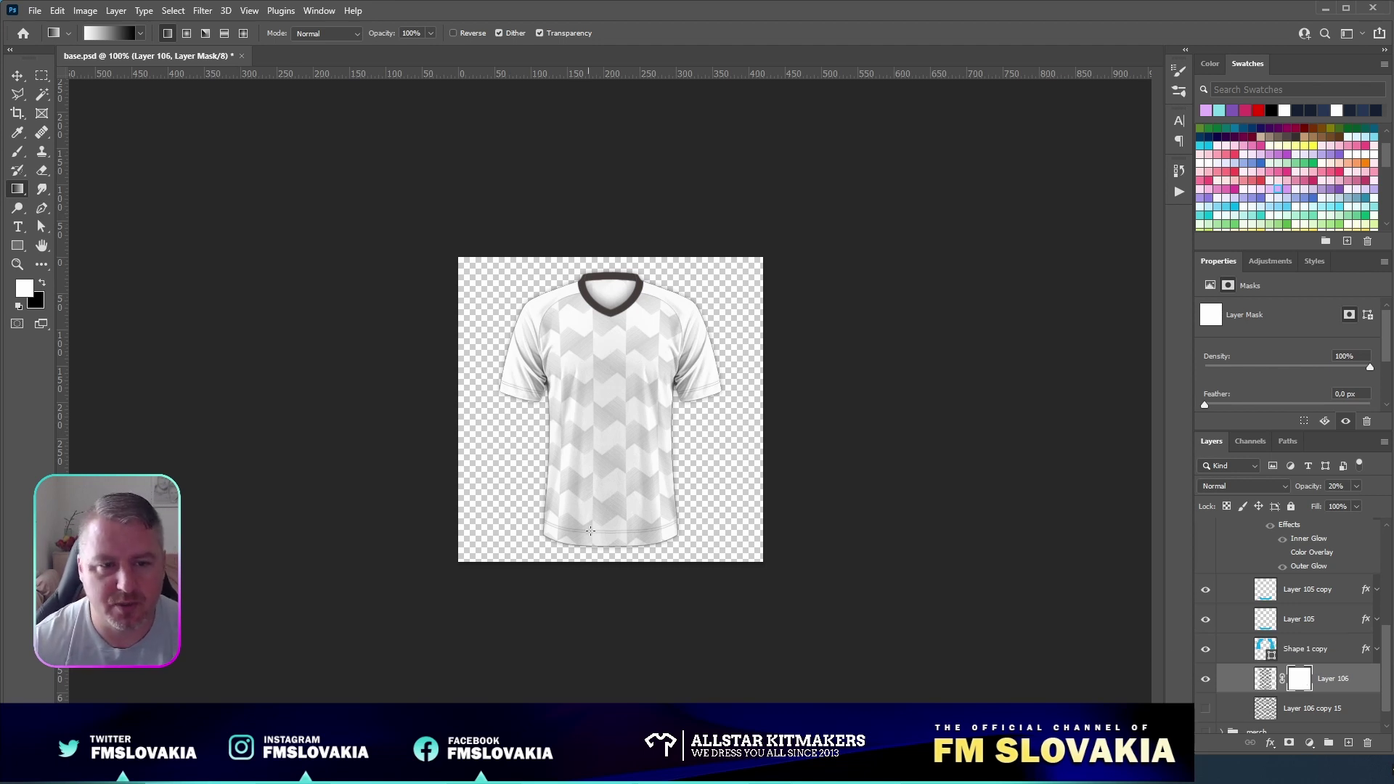
left_click_drag(608, 541, 612, 316)
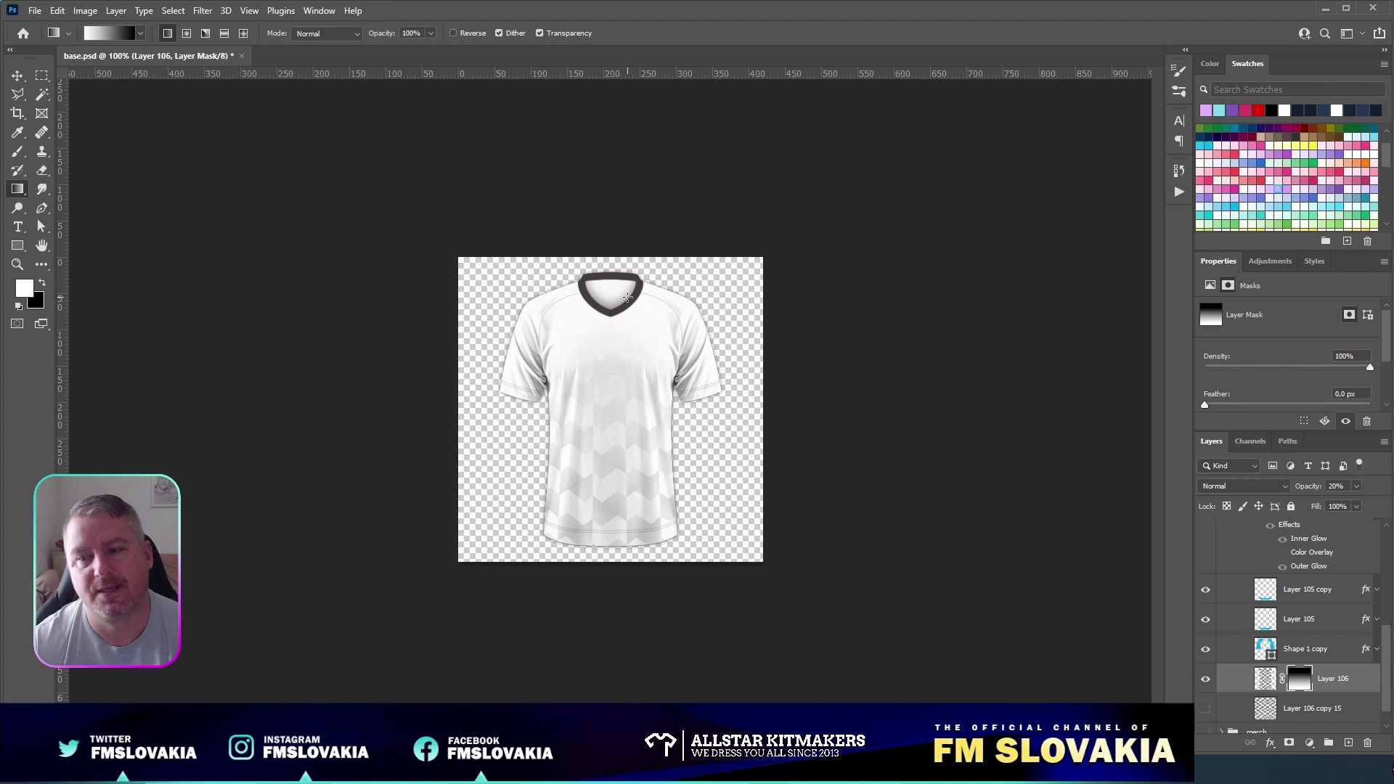
key("alt+BackSpace")
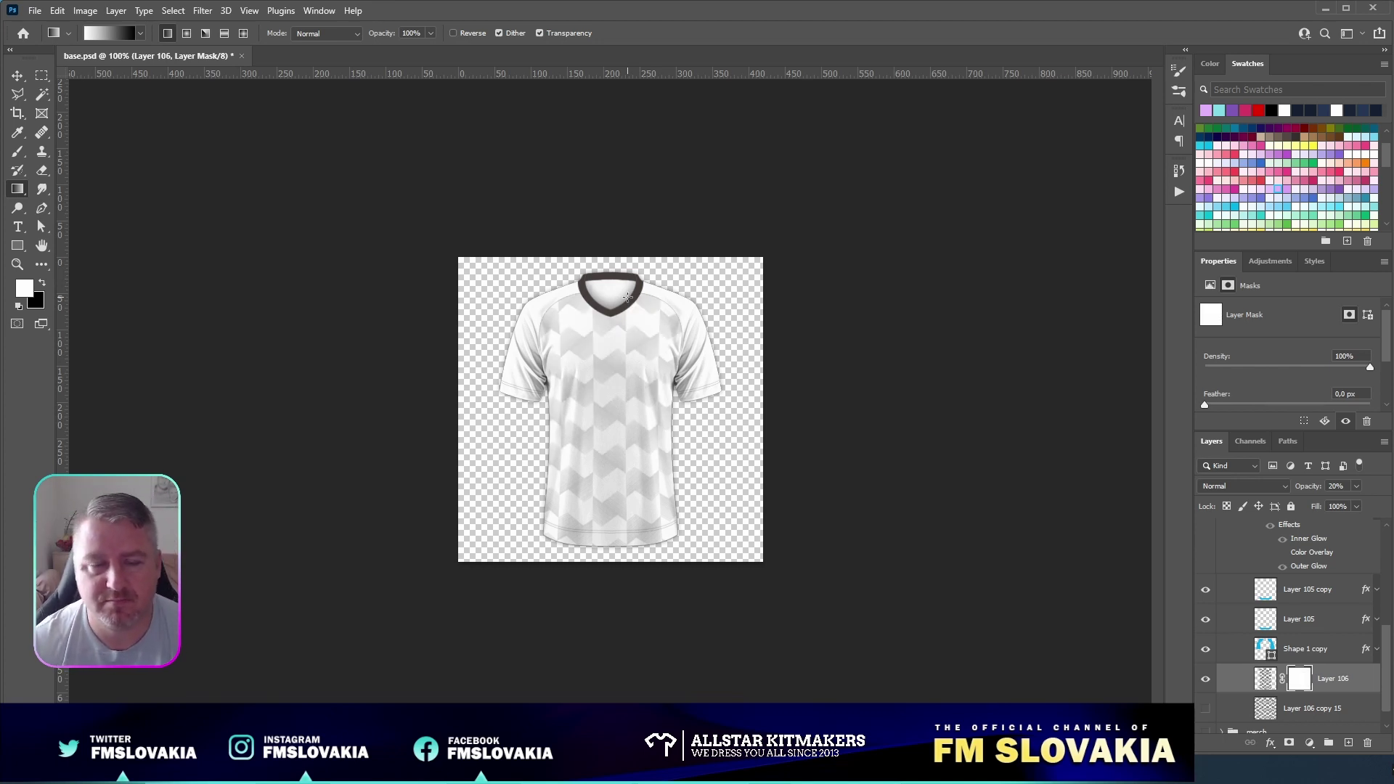
Step: Hide Layer 106 and draw a rectangle over the shirt's left half, with guides showing
left_click(1205, 681)
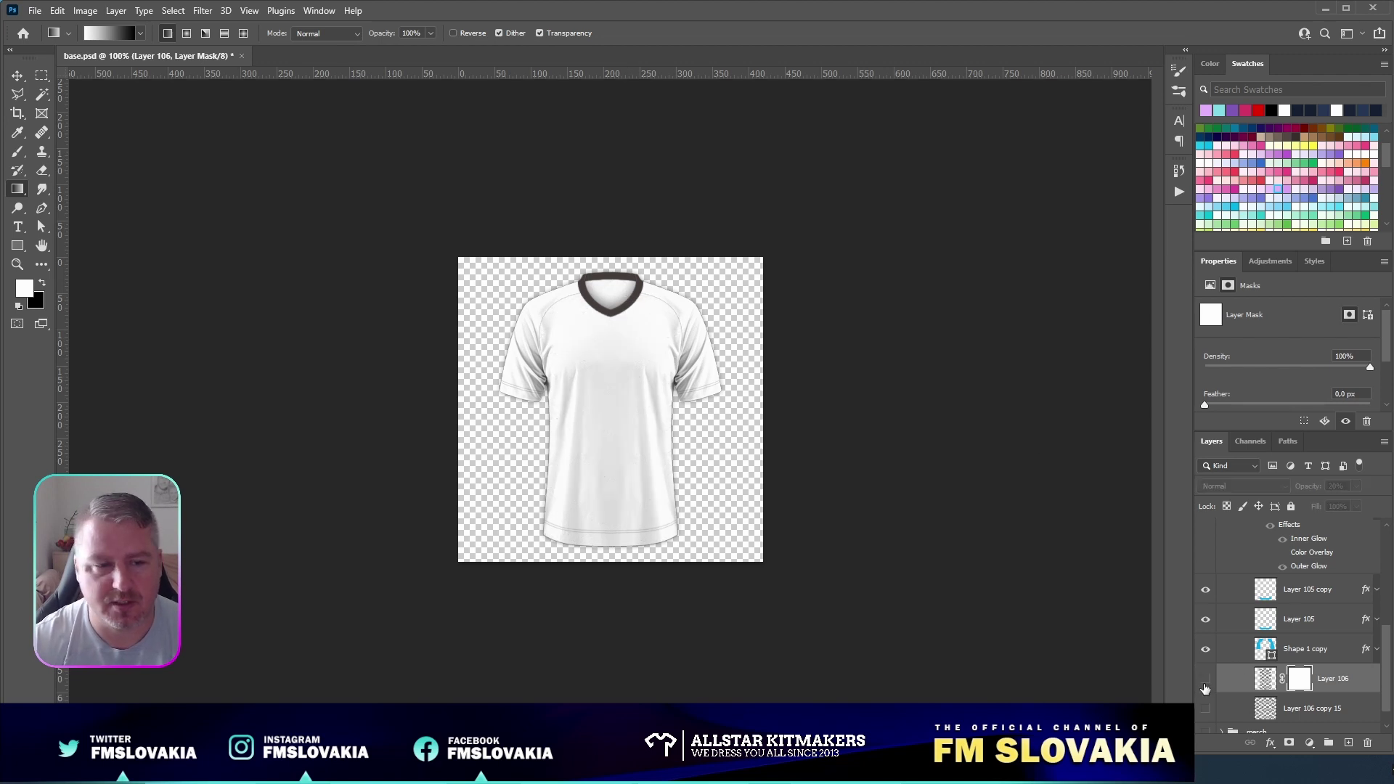
left_click(18, 246)
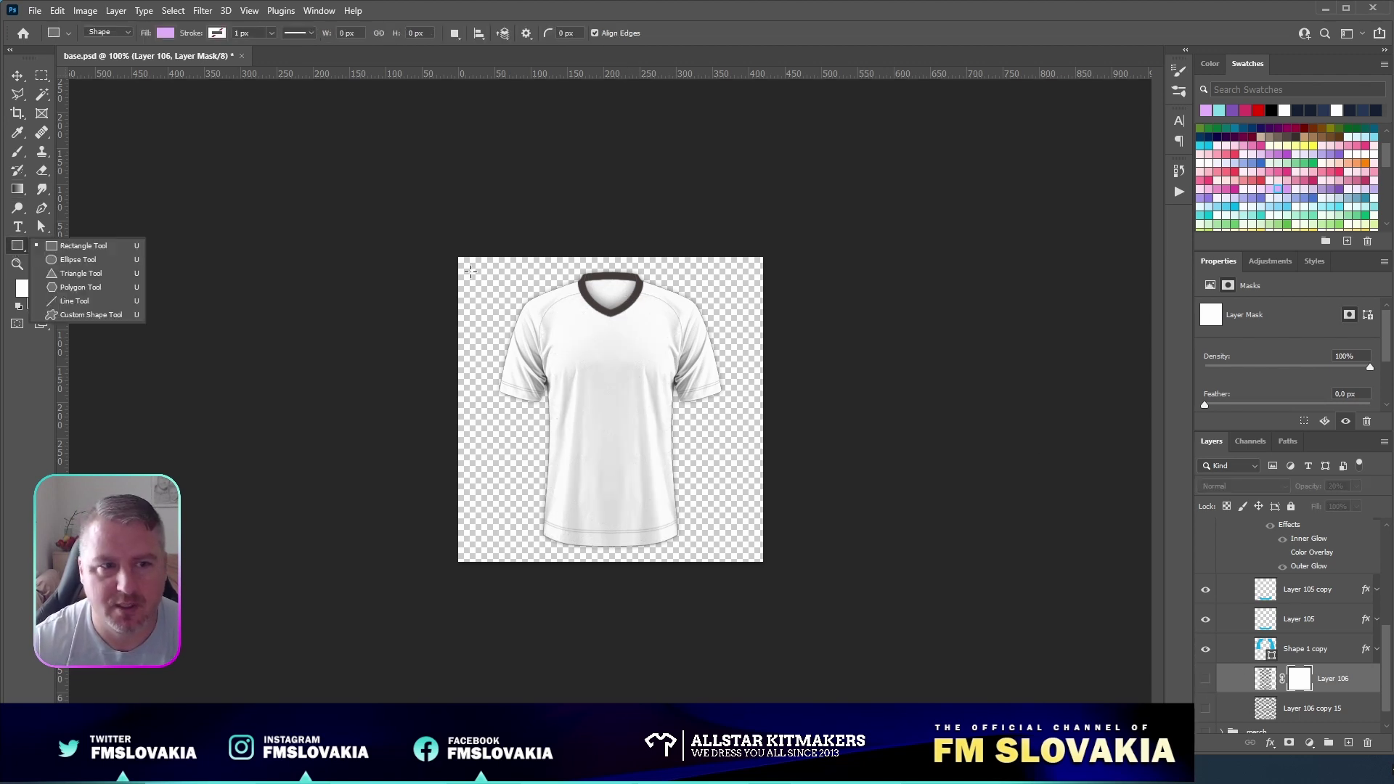
left_click_drag(471, 273, 610, 588)
key("ctrl+semicolon")
Step: Set the purple Rectangle 1 layer to Multiply blending and view the shirt at 200%
left_click(19, 73)
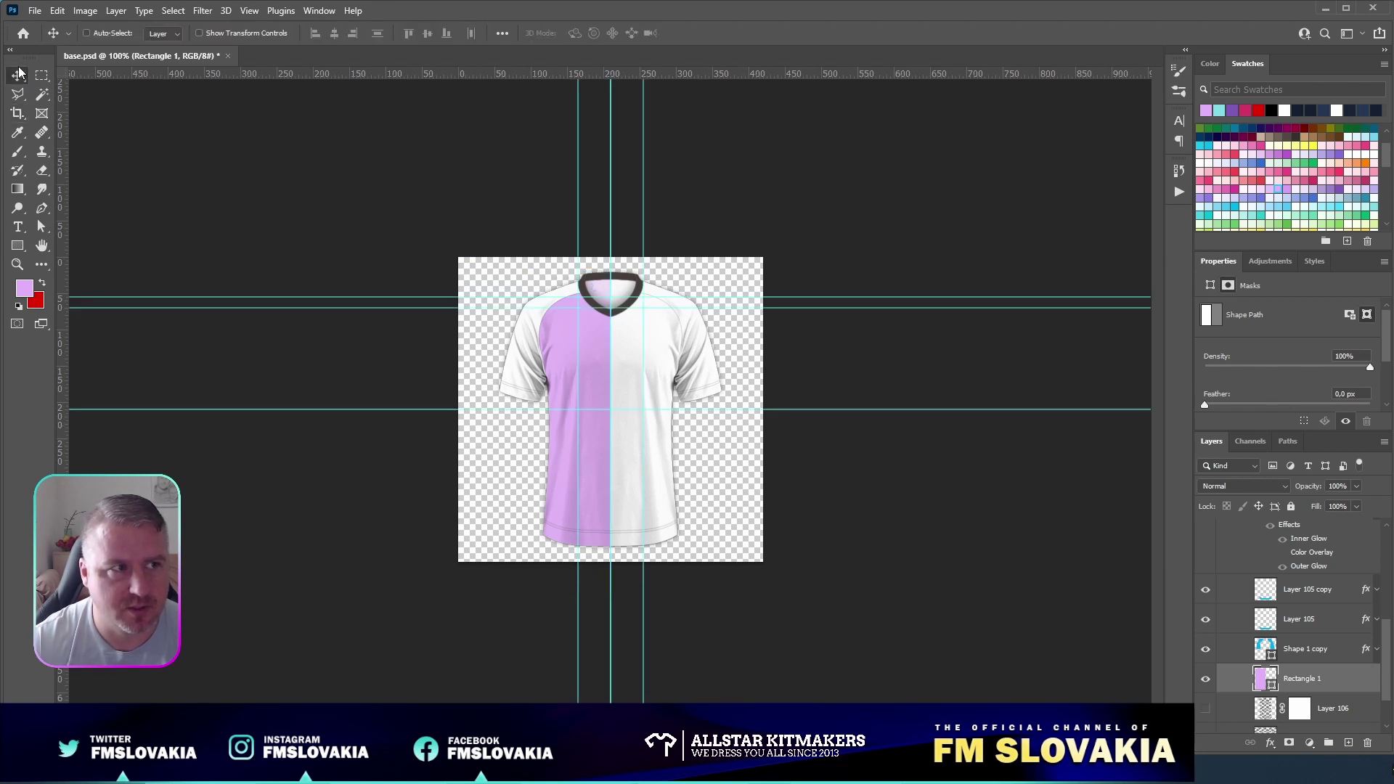
key("shift+alt+m")
key("ctrl+plus")
key("ctrl+plus")
key("ctrl+plus")
key("ctrl+plus")
key("ctrl+minus")
key("ctrl+minus")
key("ctrl+minus")
key("ctrl+minus")
key("ctrl+minus")
key("ctrl+plus")
key("ctrl+plus")
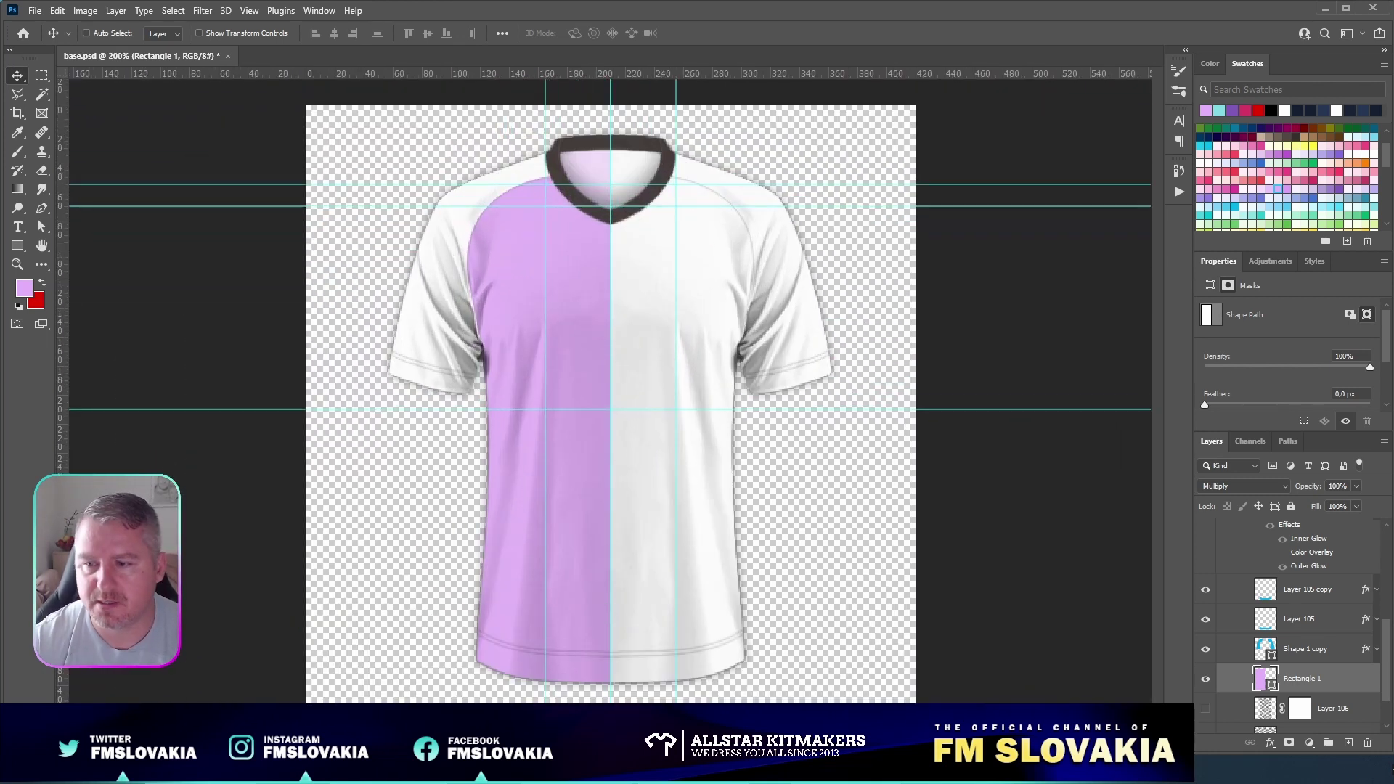
Step: Mask Rectangle 1 with an upward white-to-black gradient fading toward the chest, then hide the guides
left_click(1297, 742)
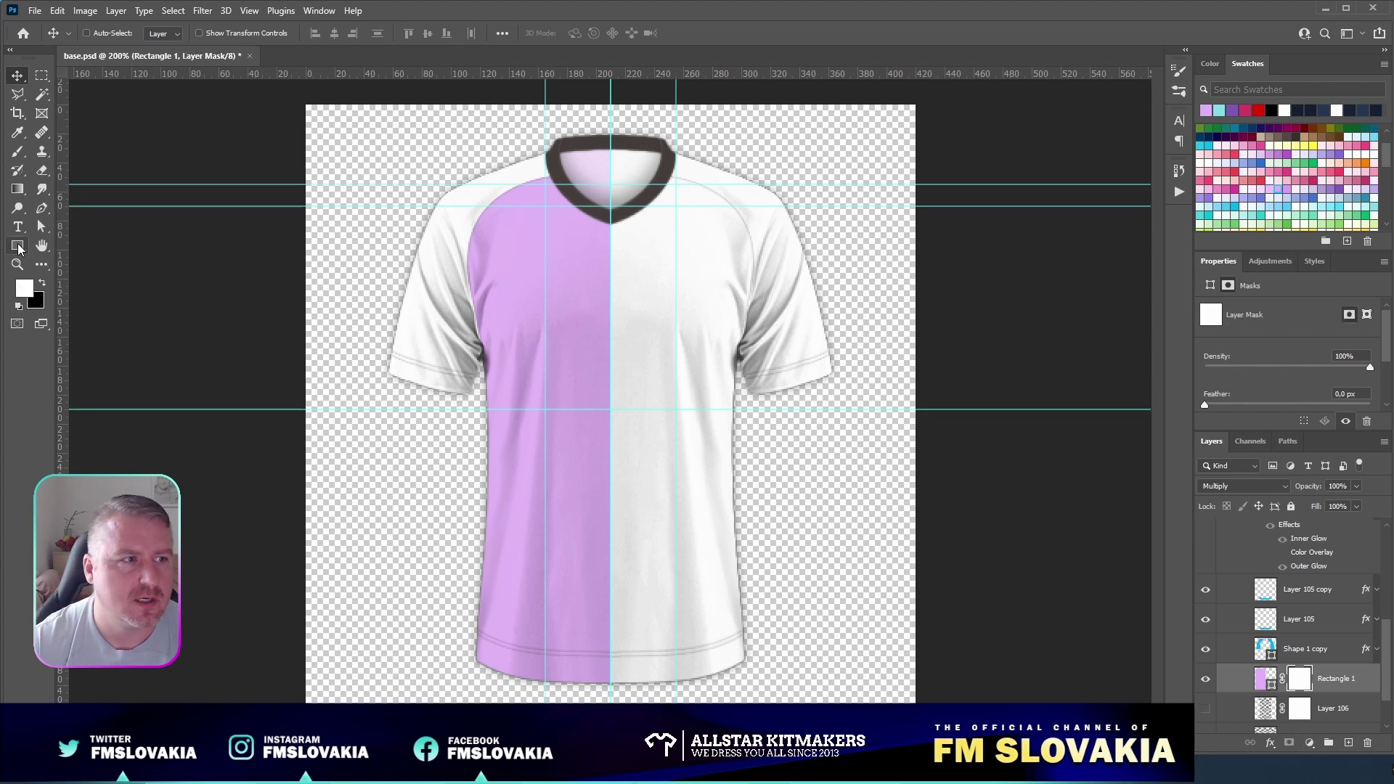
left_click(18, 189)
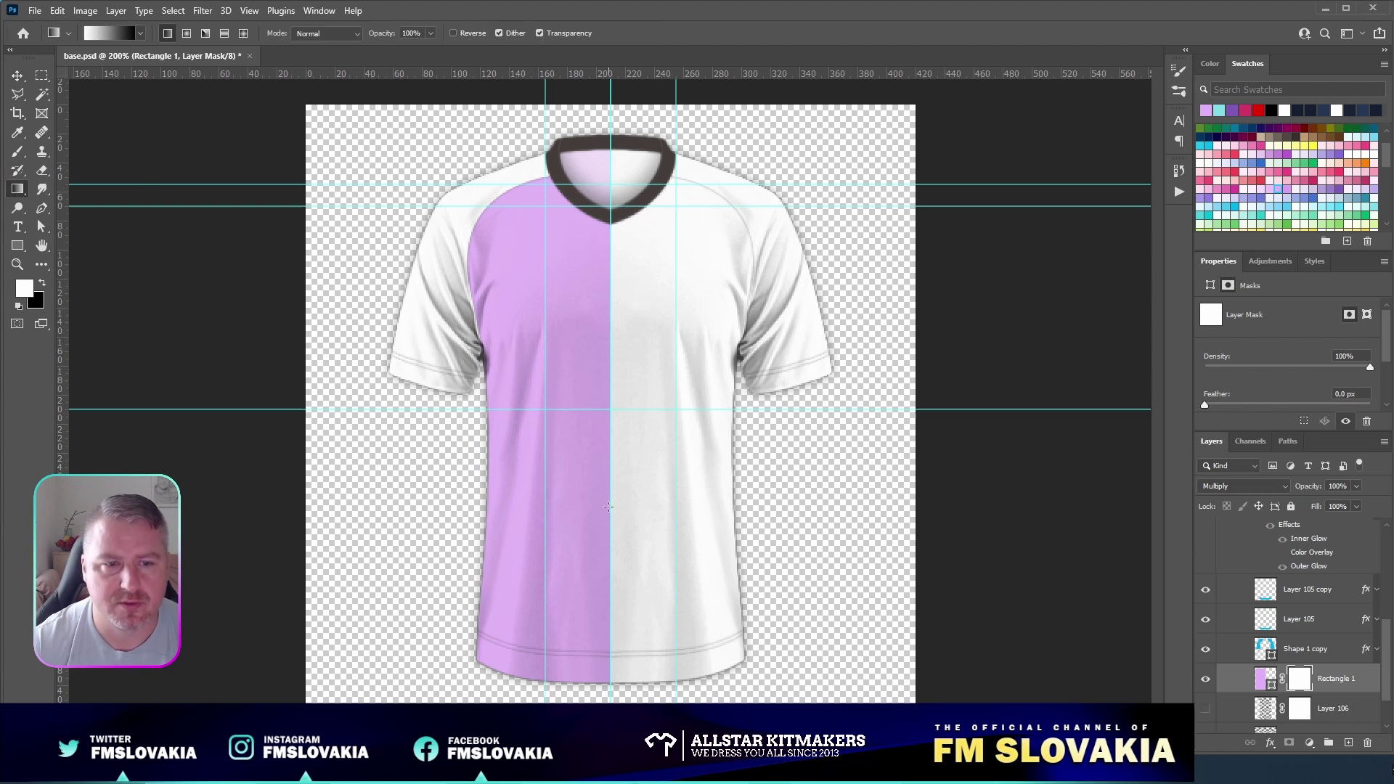
left_click_drag(610, 511, 610, 357)
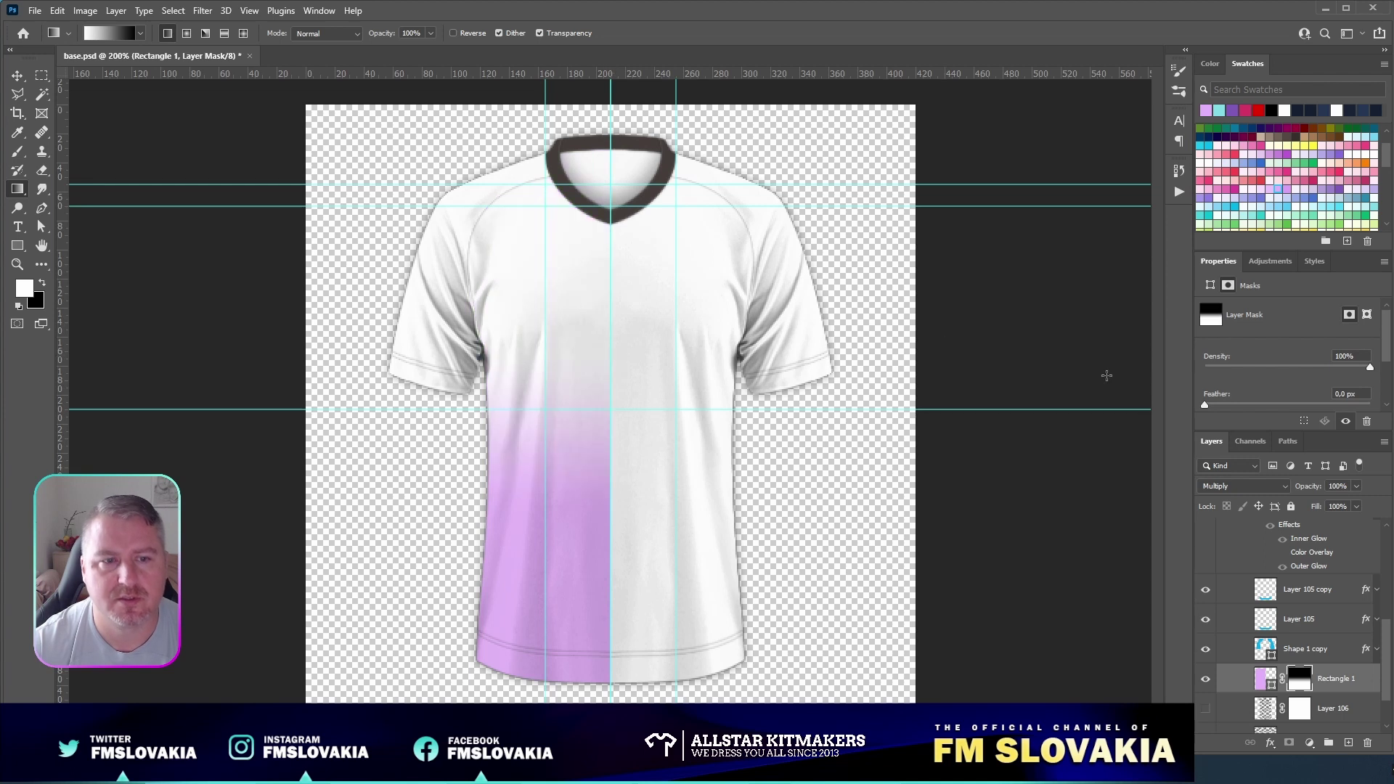
key("ctrl+h")
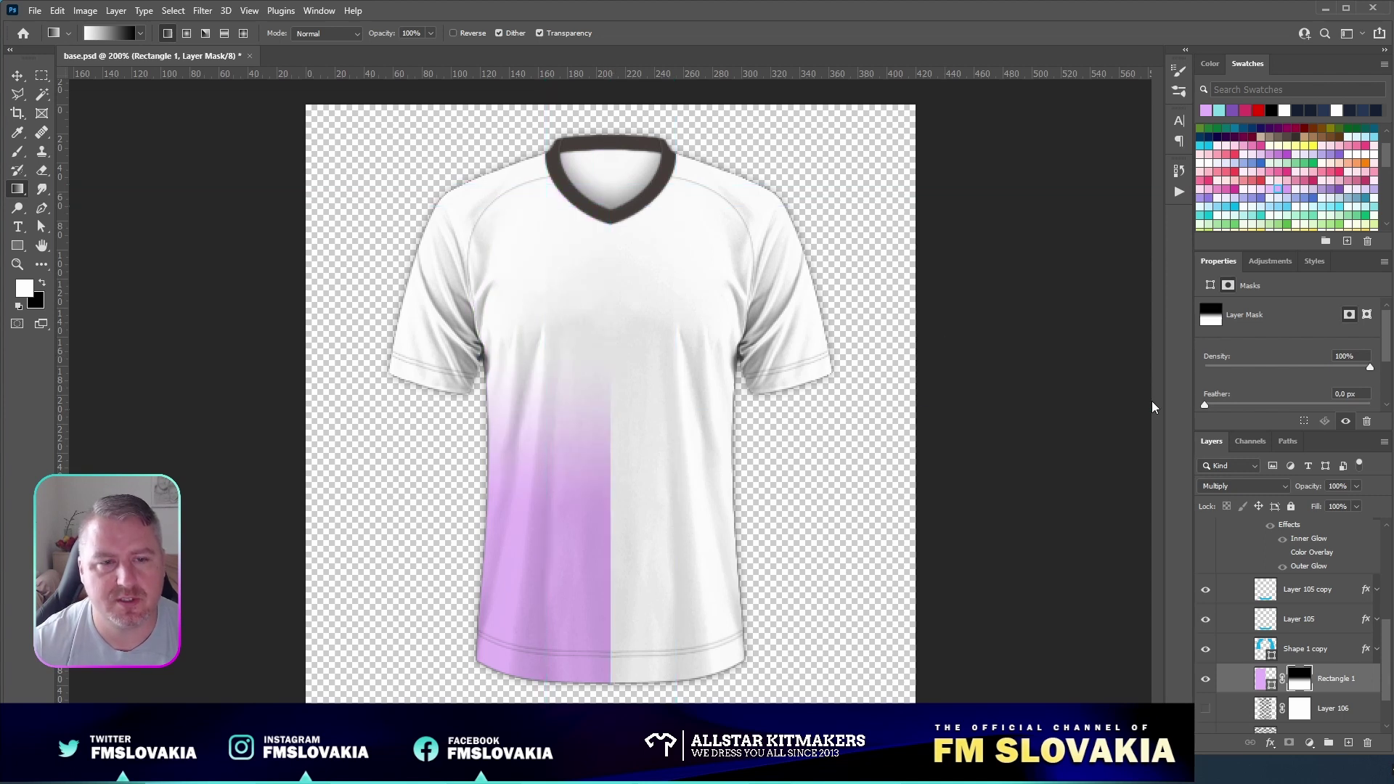
Step: Duplicate Rectangle 1 and move the copy onto the shirt's right half
left_click(1267, 677)
key("ctrl+j")
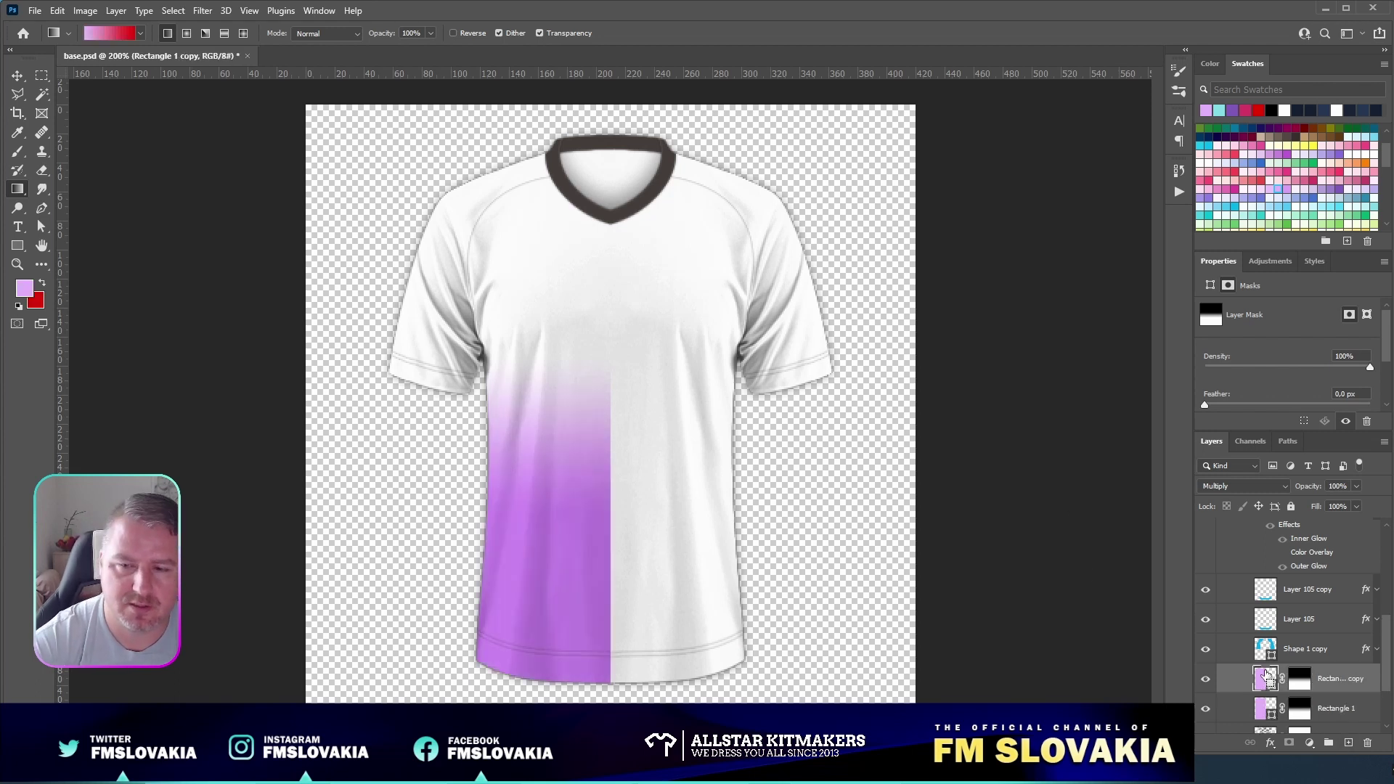
left_click(23, 84)
left_click_drag(552, 536, 836, 526)
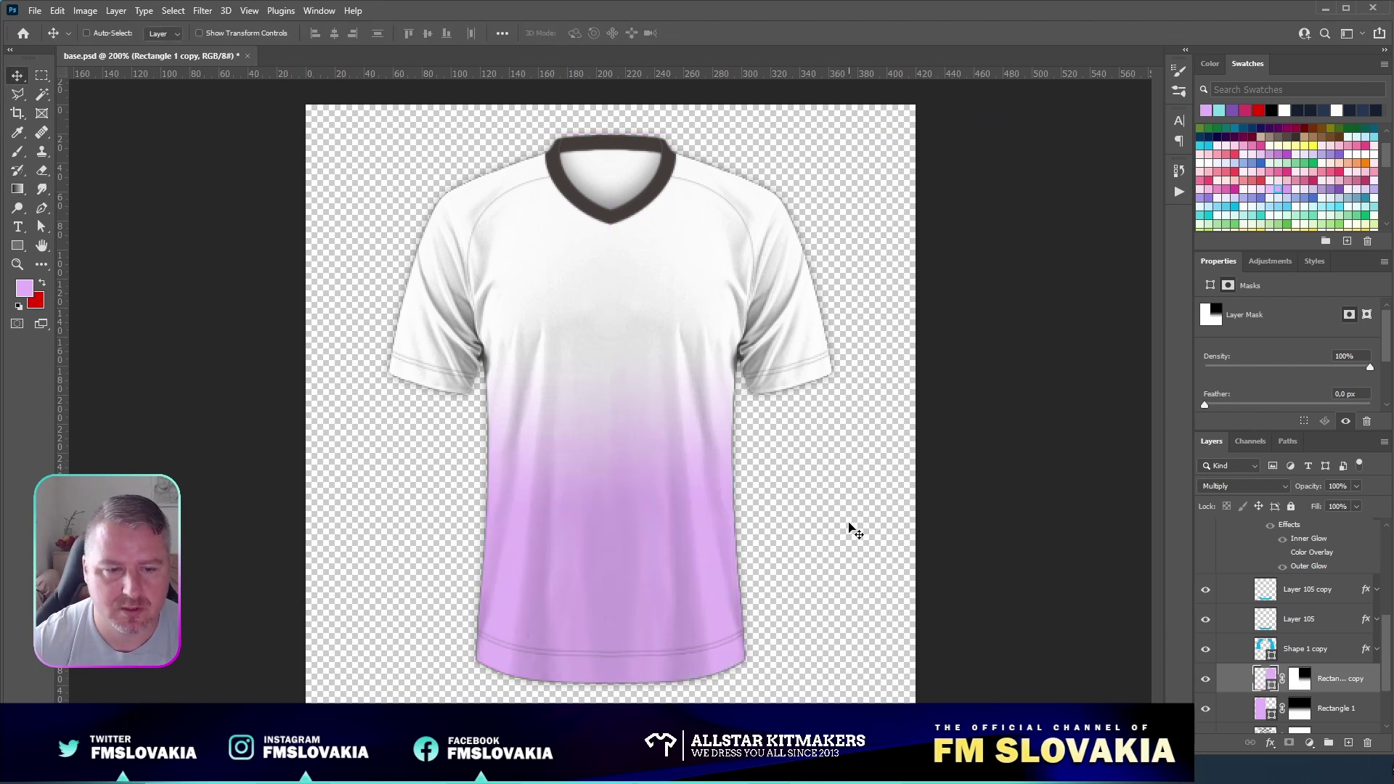
Step: Delete the copy's inherited gradient mask and give it a fresh blank white mask
left_click_drag(1300, 678, 1375, 742)
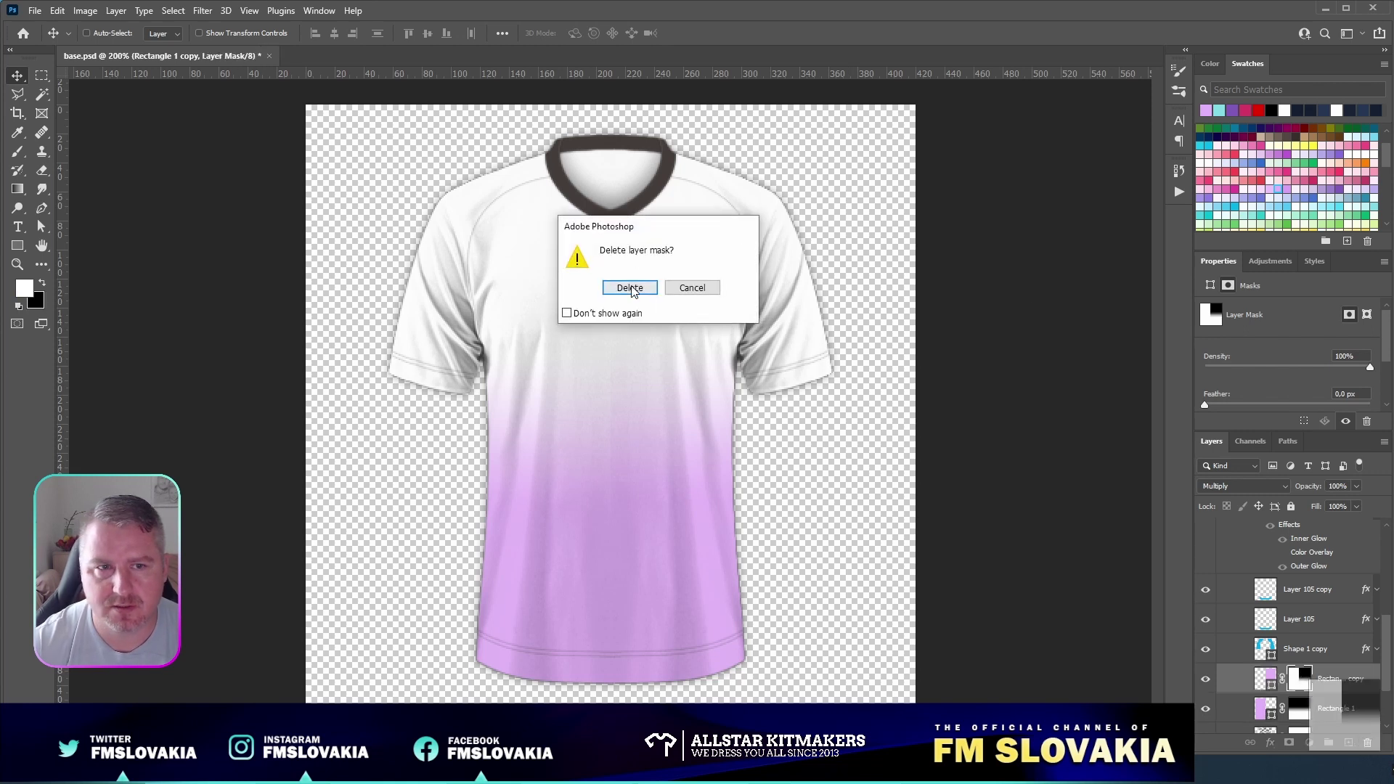
left_click(630, 285)
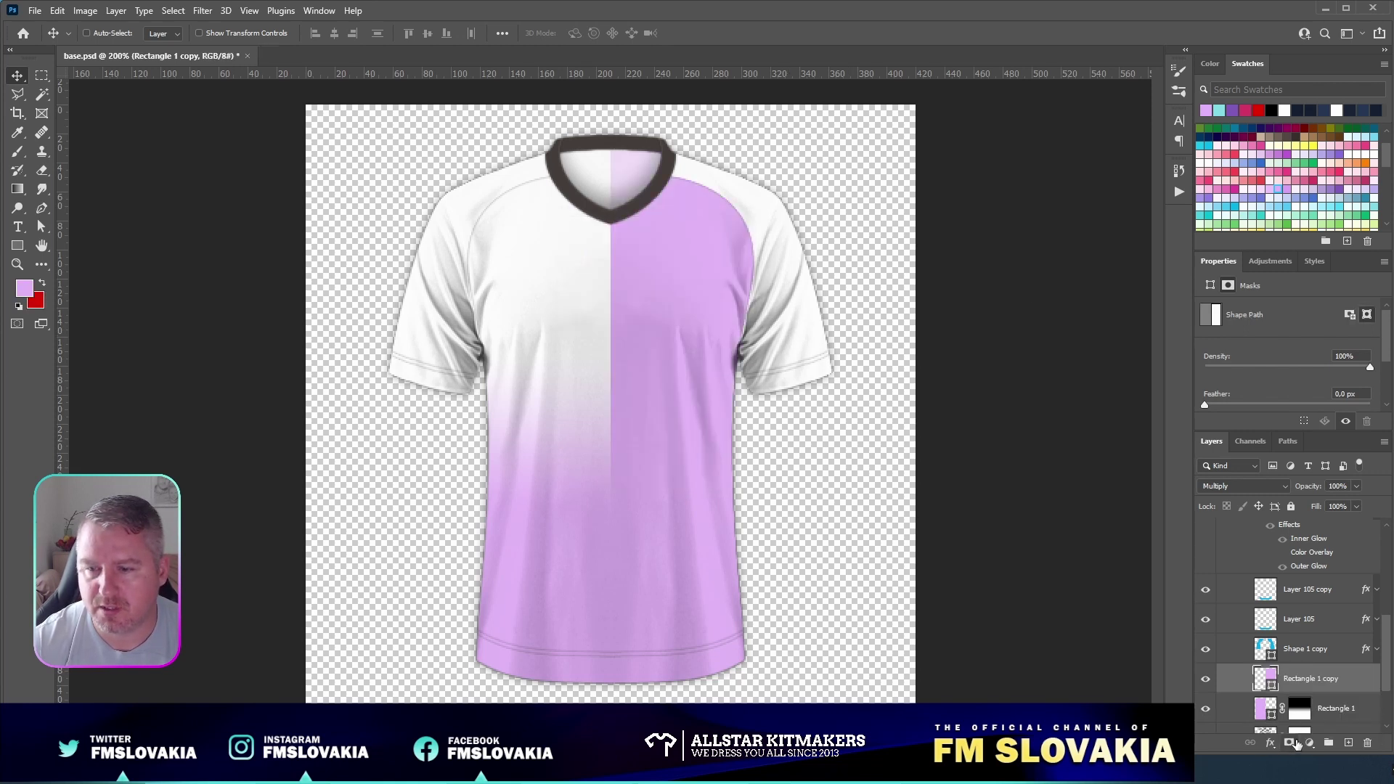
left_click(1290, 742)
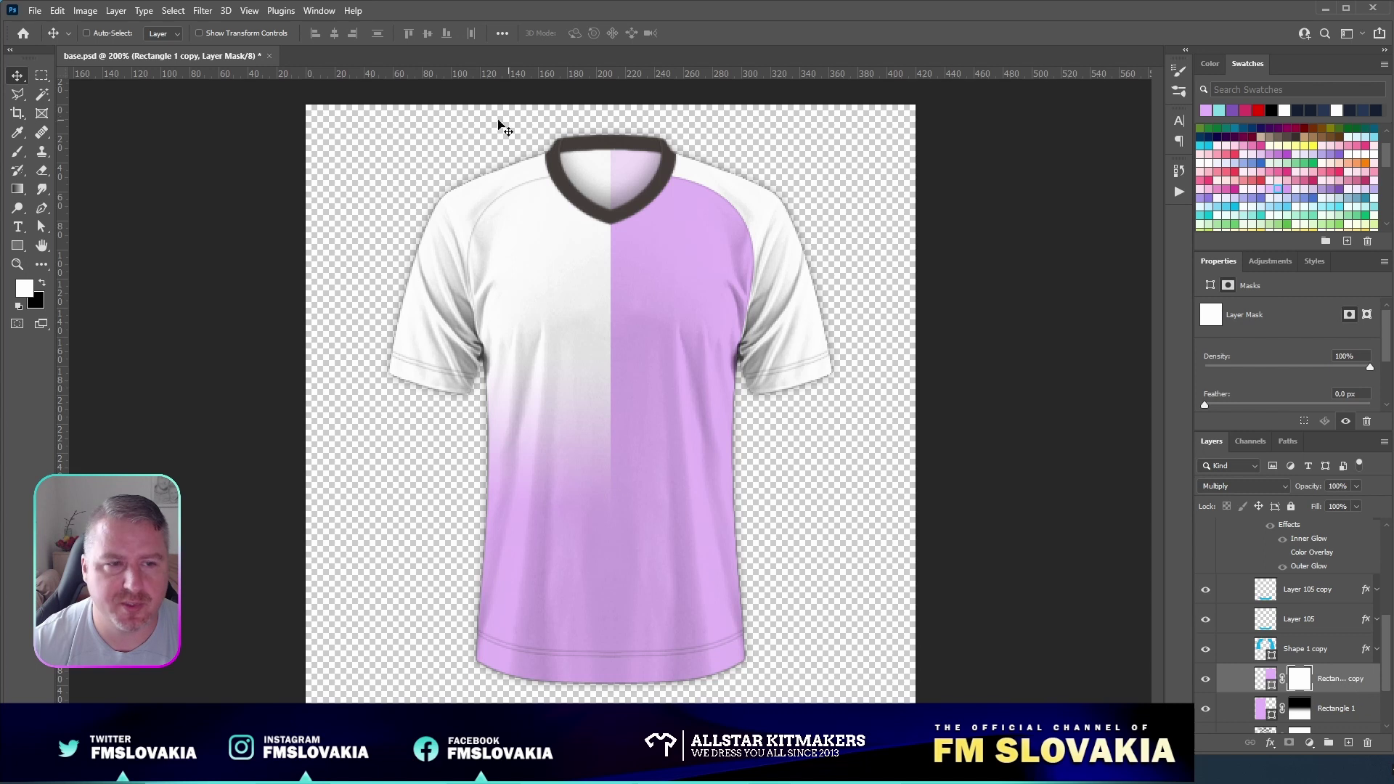
left_click(18, 189)
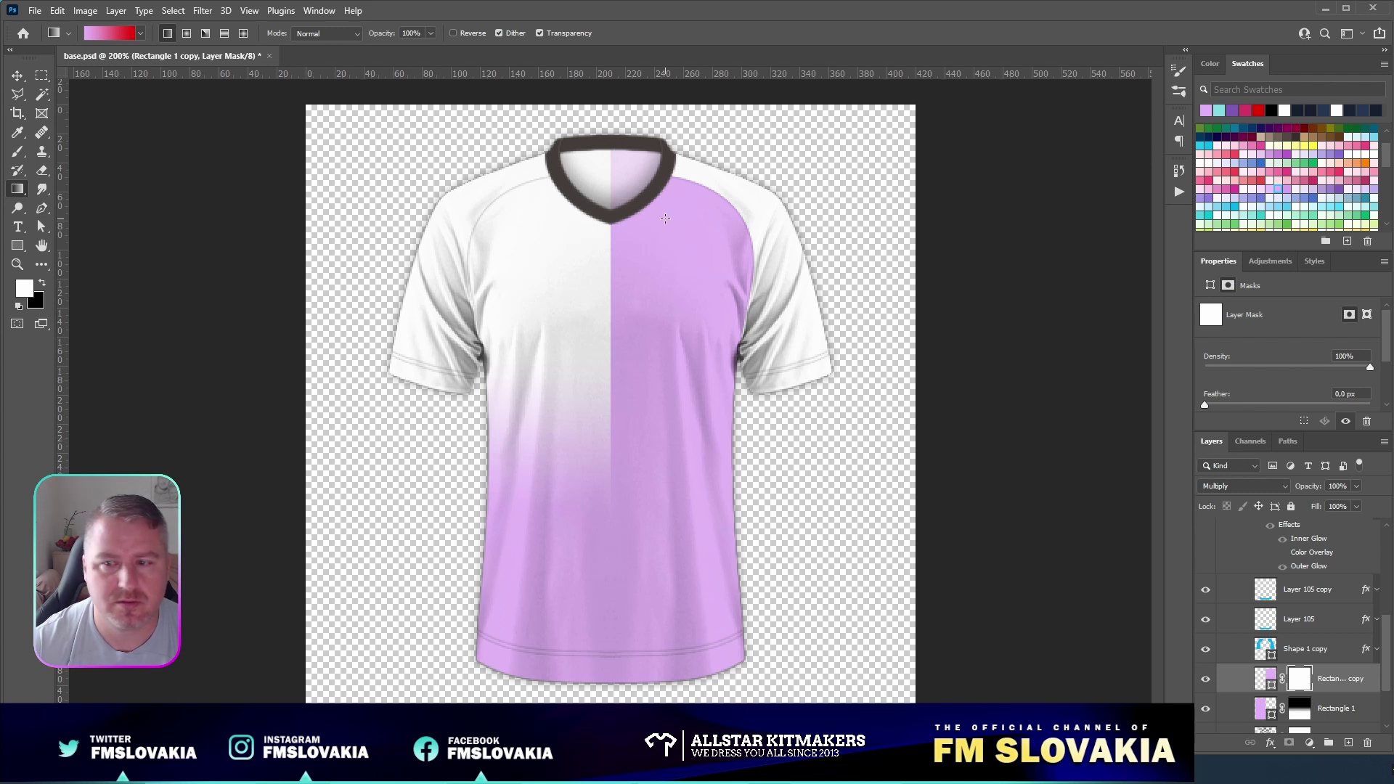
Step: Redraw the gradient on Rectangle 1 copy's mask until the right half fades toward the hem
left_click_drag(665, 218, 668, 528)
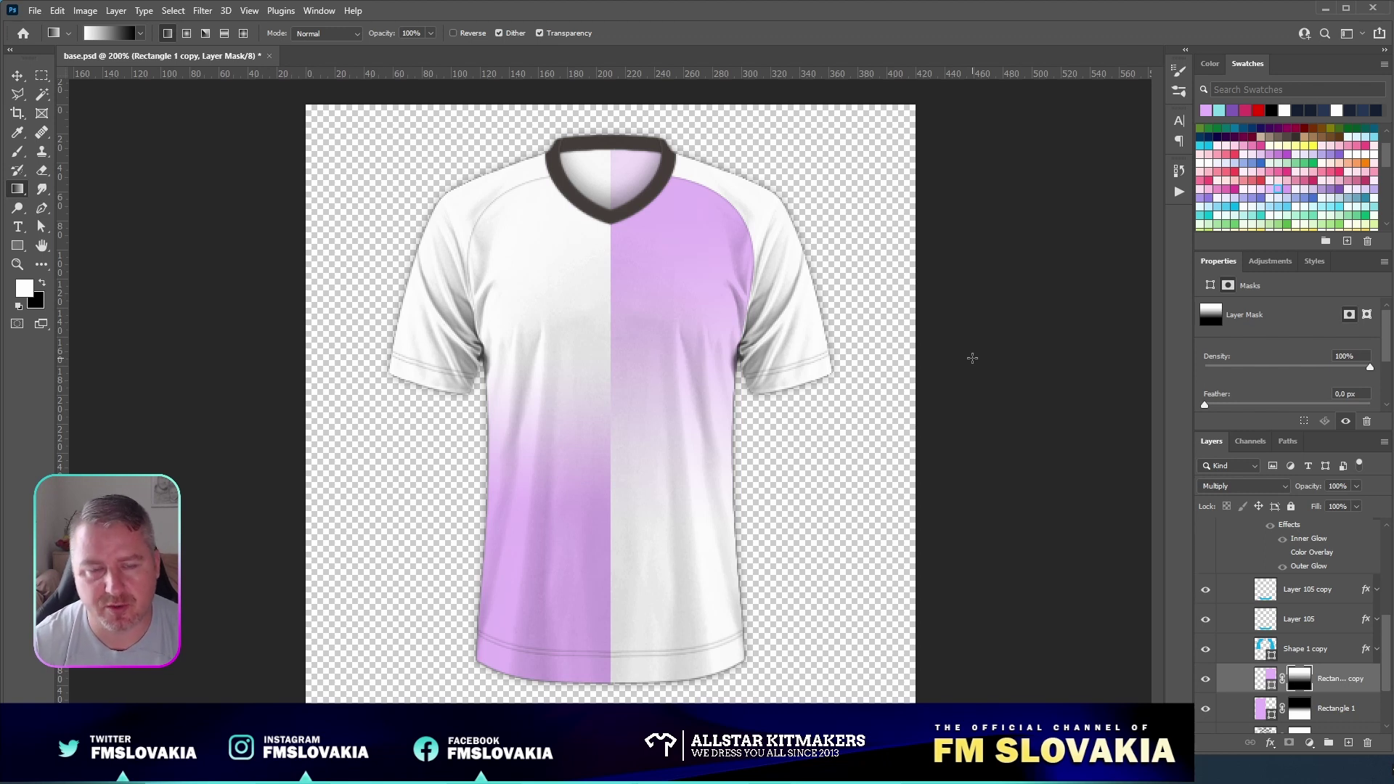
key("ctrl+z")
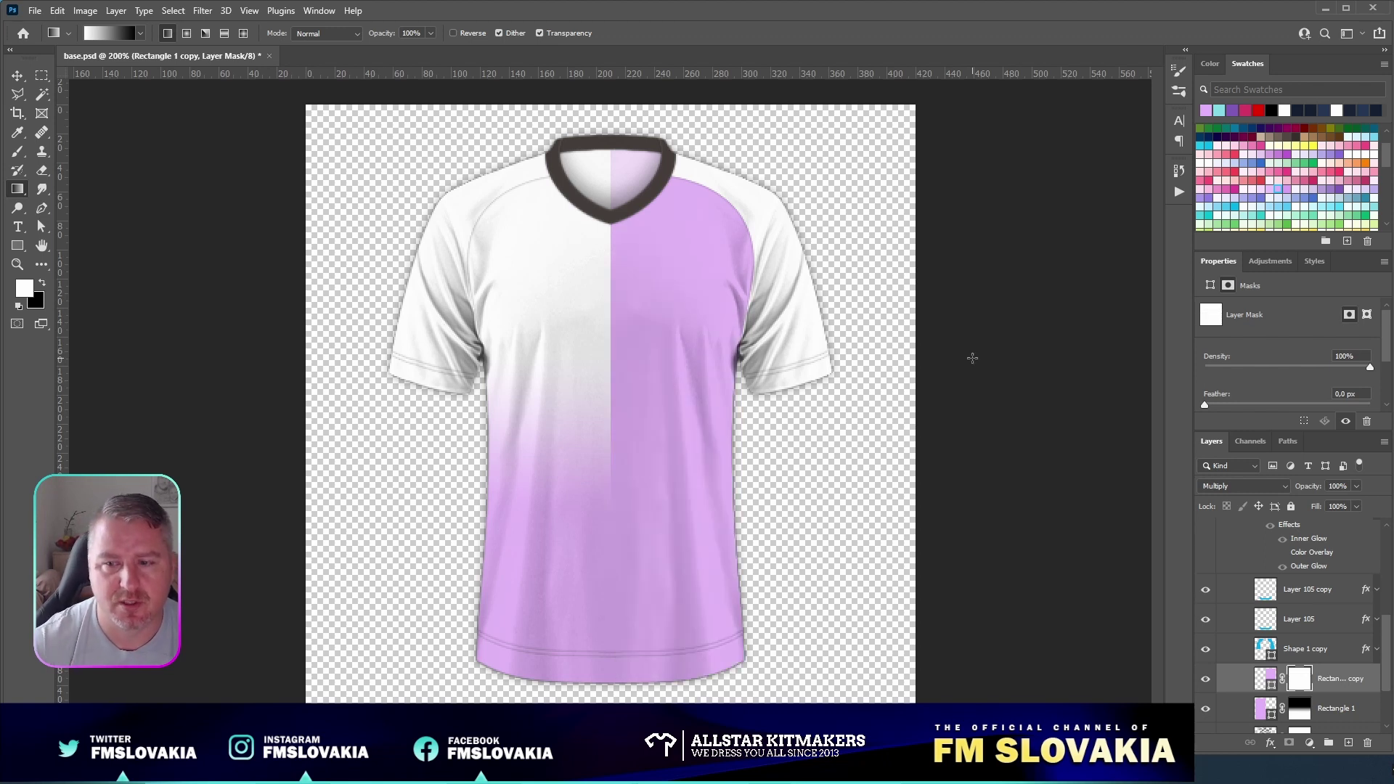
left_click_drag(748, 254, 723, 481)
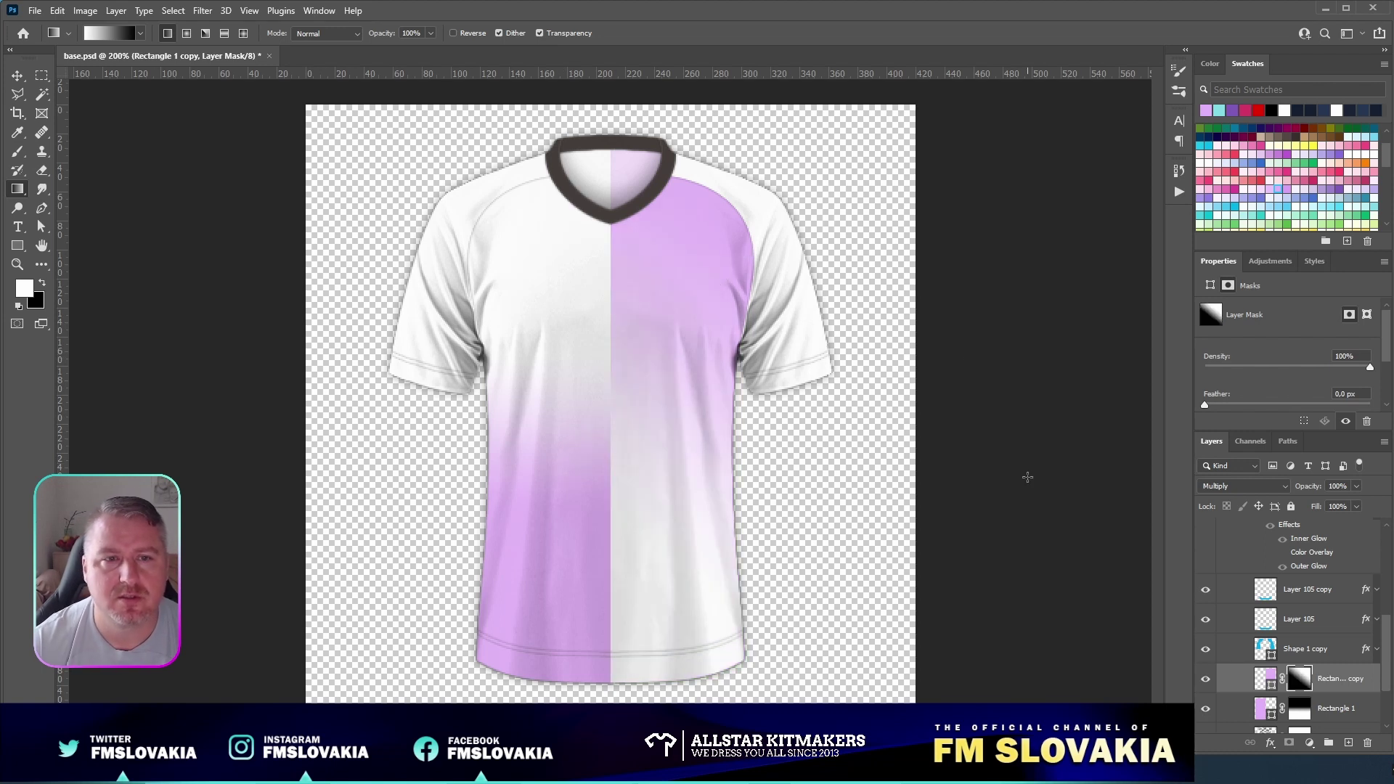
key("ctrl+z")
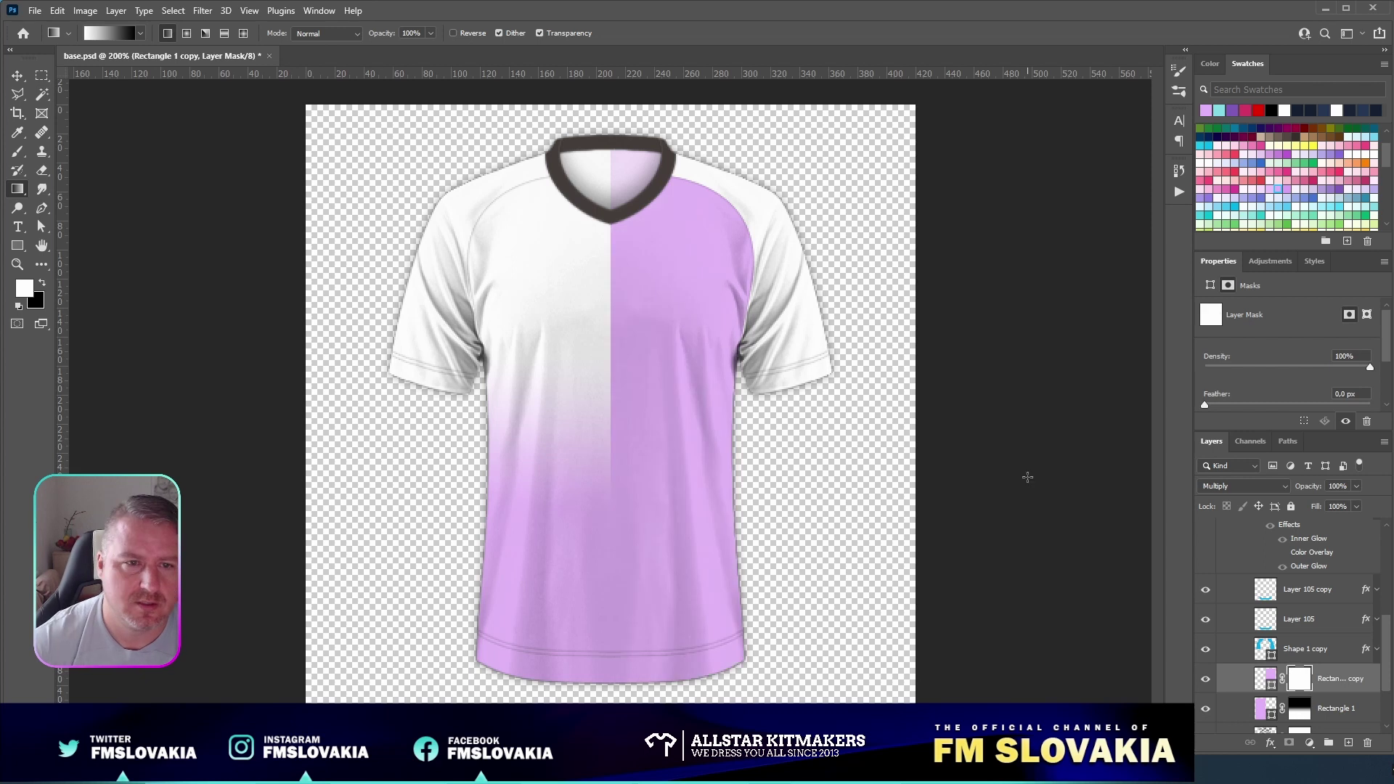
left_click_drag(800, 621, 595, 280)
key("ctrl+z")
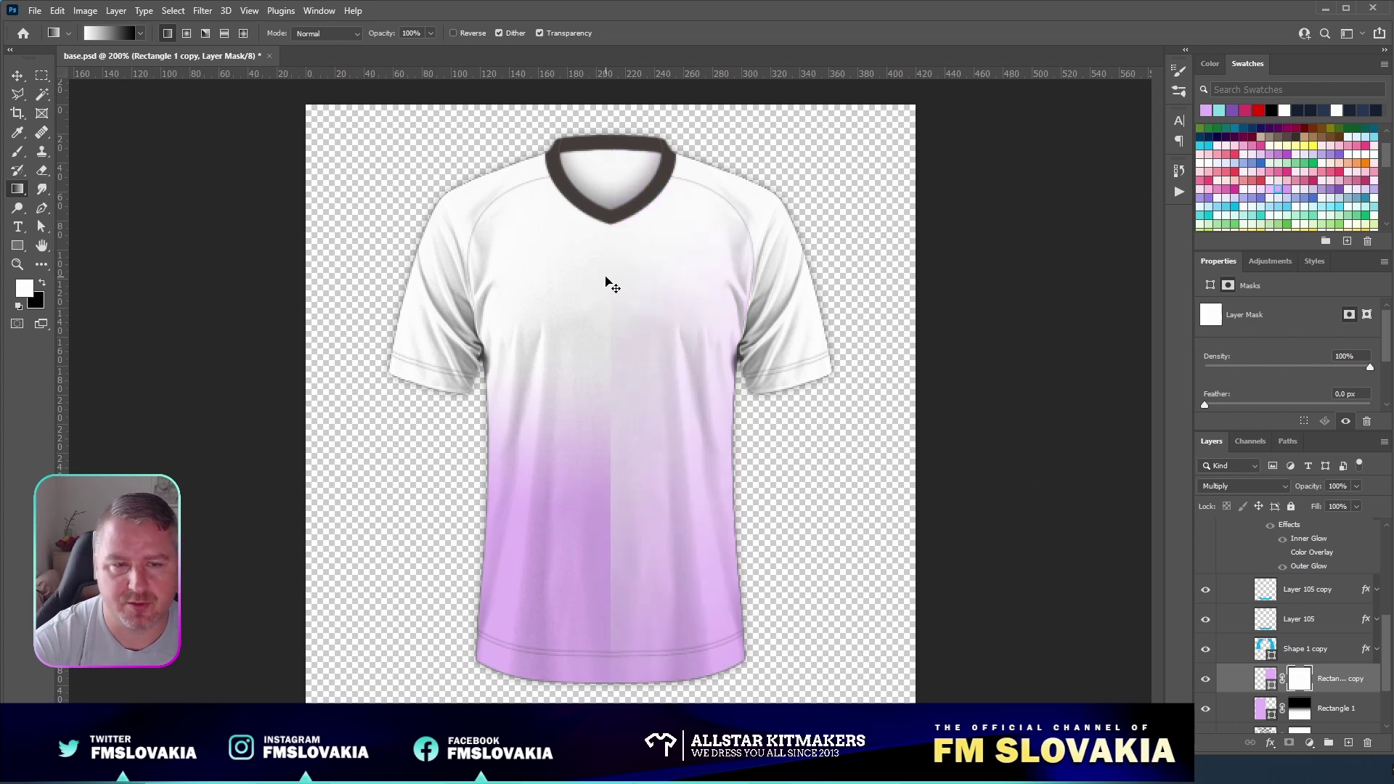
left_click_drag(707, 261, 631, 442)
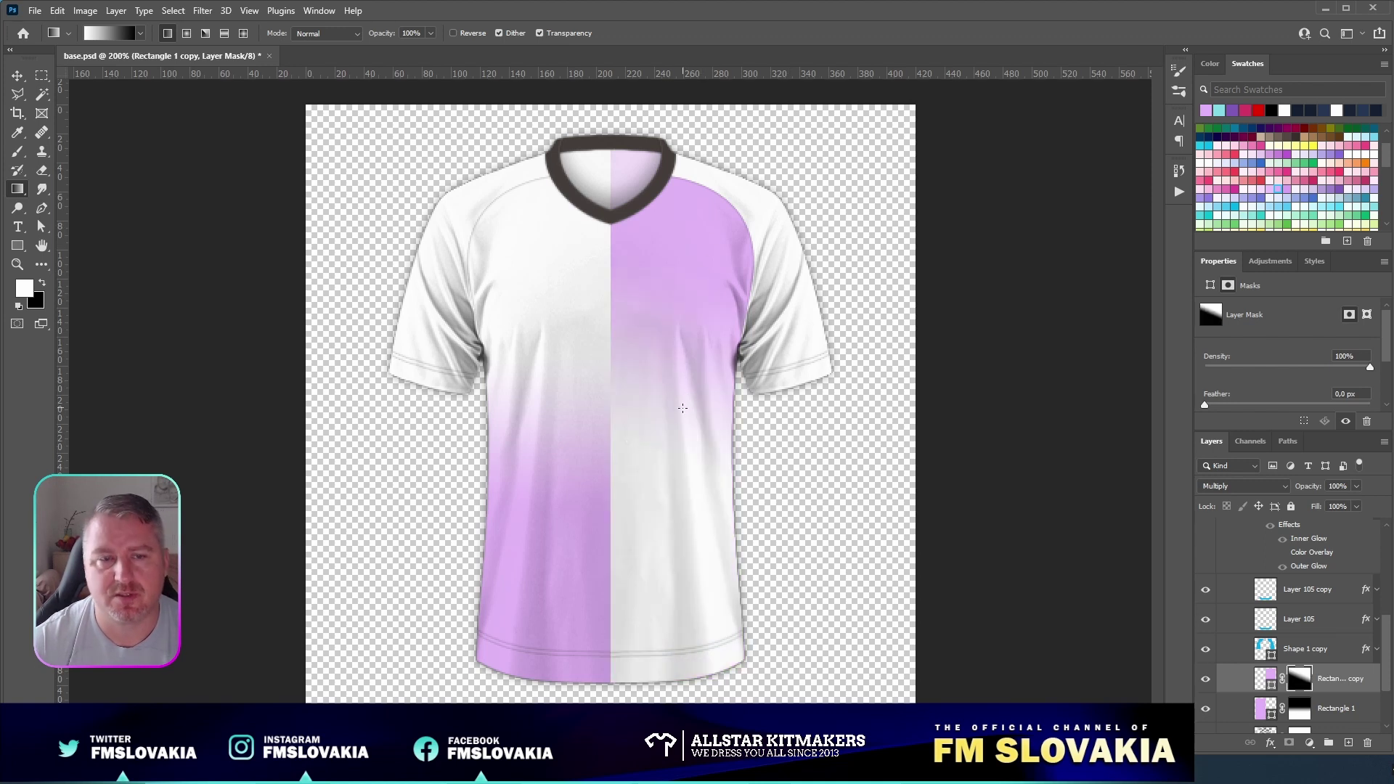
key("ctrl+z")
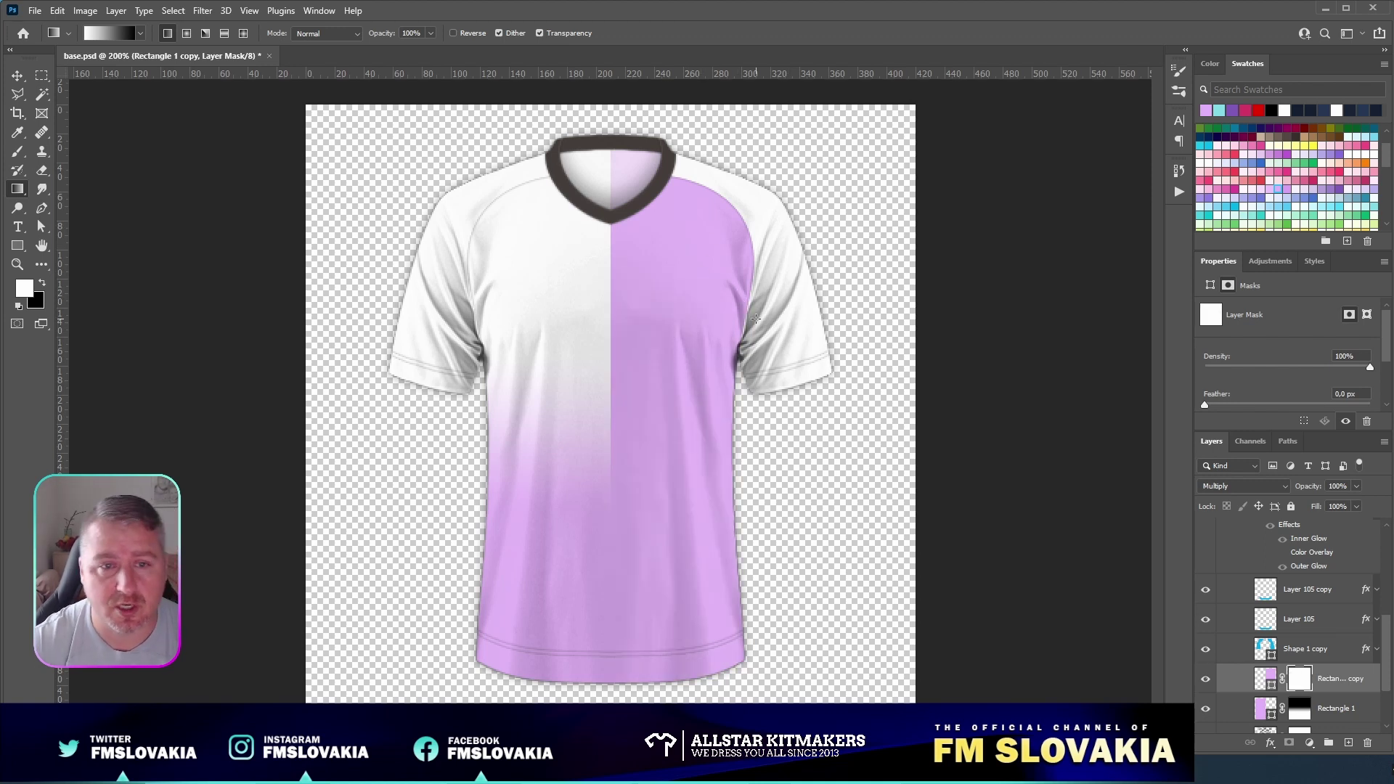
left_click_drag(756, 318, 636, 369)
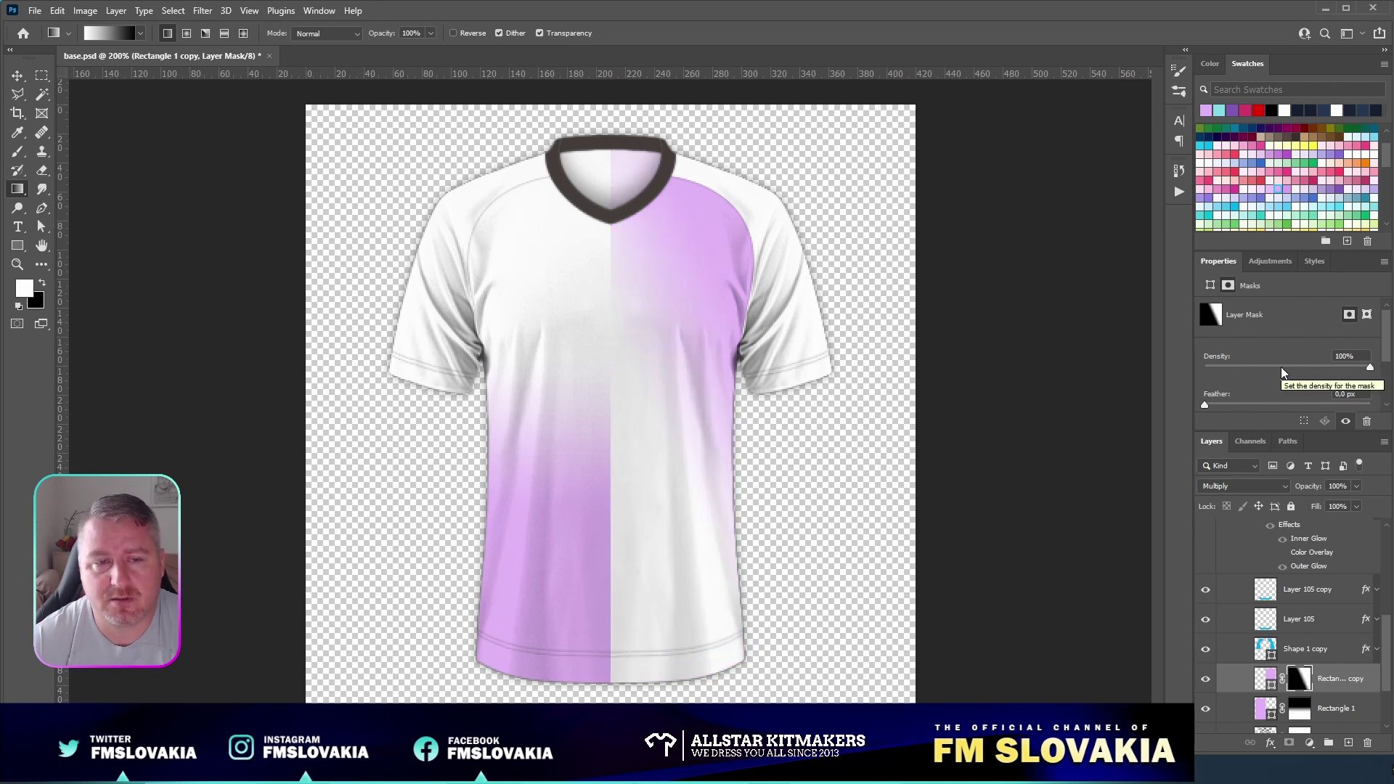